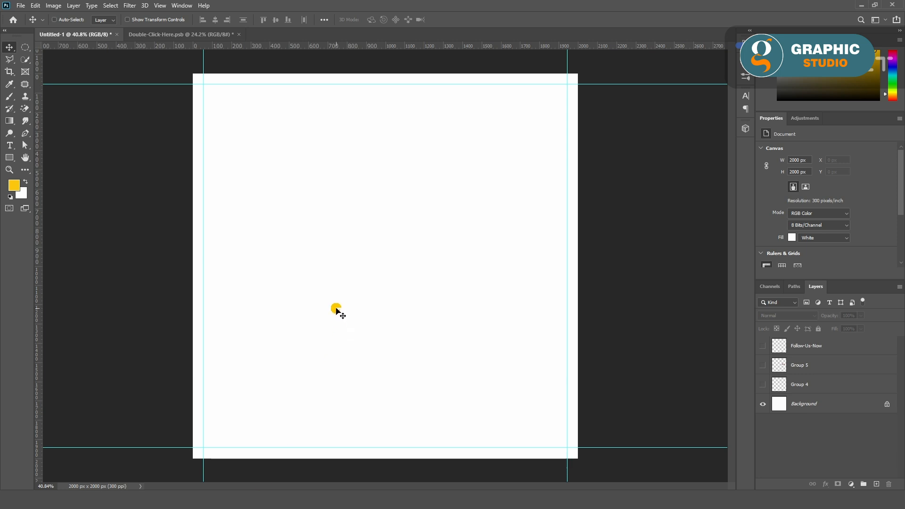
# Paste the orange brush-stroke image and place a yellow rectangle of about 2020 by 2018 px behind it, covering the whole canvas
pyautogui.hotkey('ctrl', 'v')
pyautogui.keyDown('ctrl'); pyautogui.click(157, 202); pyautogui.keyUp('ctrl')
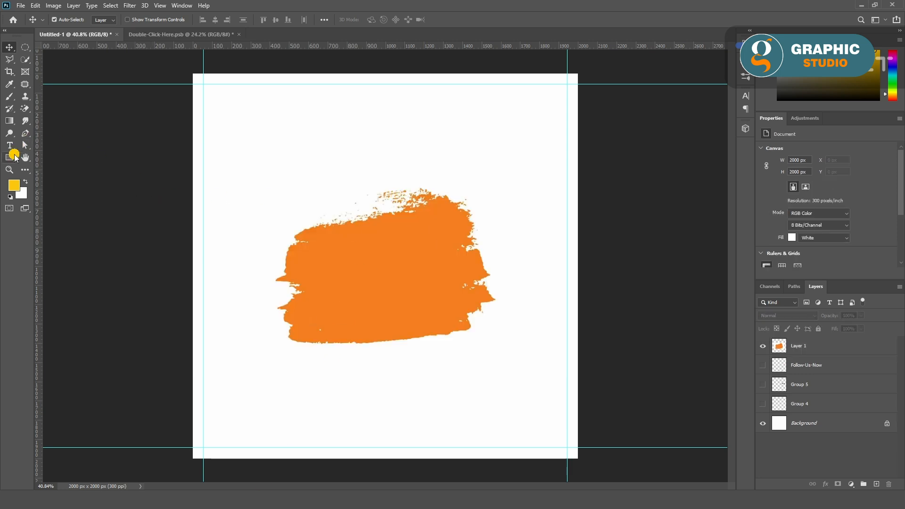
pyautogui.click(14, 157)
pyautogui.moveTo(190, 71); pyautogui.dragTo(580, 460)
pyautogui.click(9, 48)
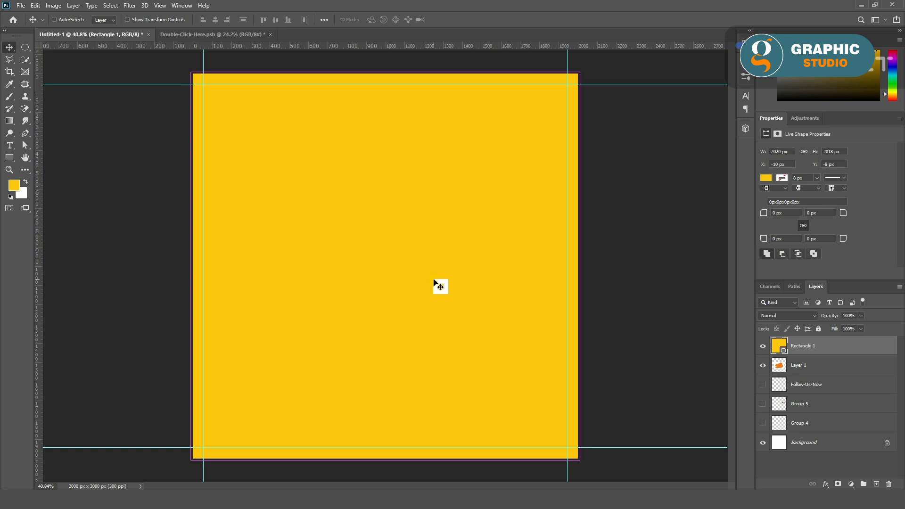
pyautogui.hotkey('ctrl', '[')
# Remove the white background around the orange brush stroke with the Magic Eraser
pyautogui.click(658, 275)
pyautogui.click(479, 271)
pyautogui.click(25, 108)
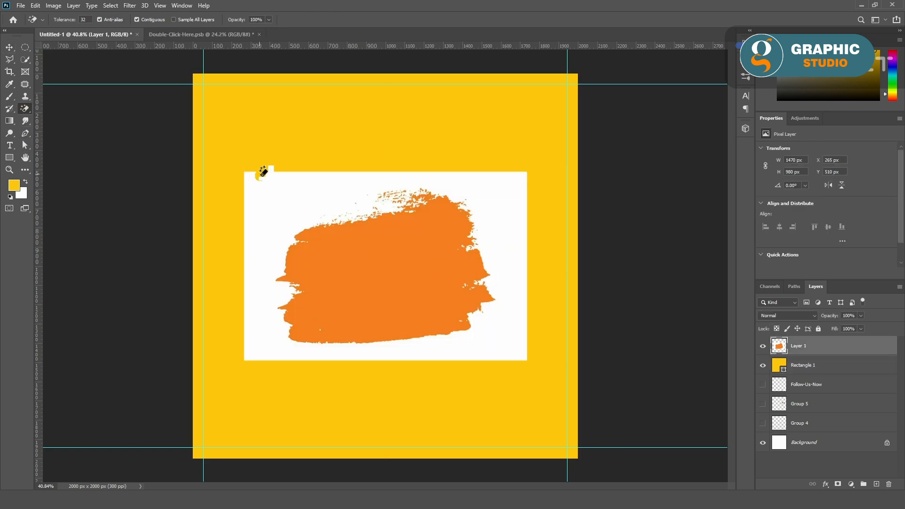
pyautogui.click(268, 181)
pyautogui.click(11, 51)
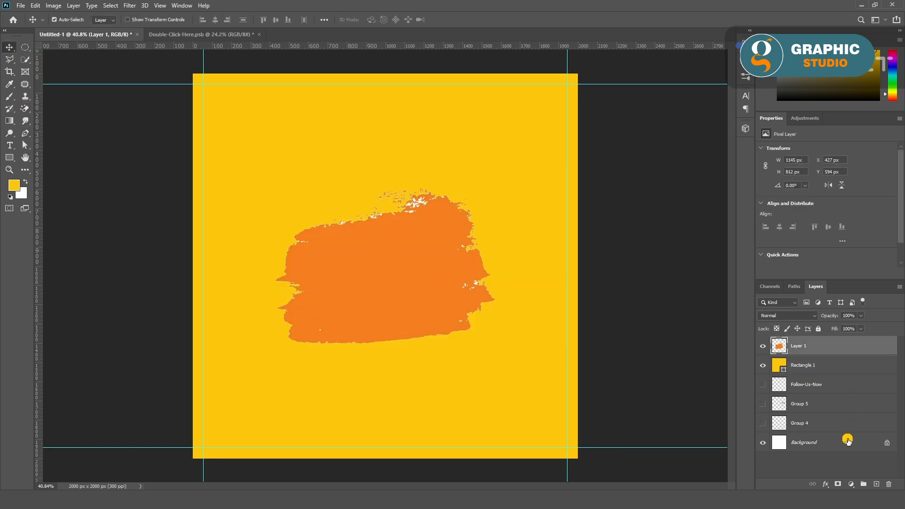
# Apply a Color Overlay effect to the brush stroke in a bright saturated orange
pyautogui.click(826, 484)
pyautogui.click(844, 394)
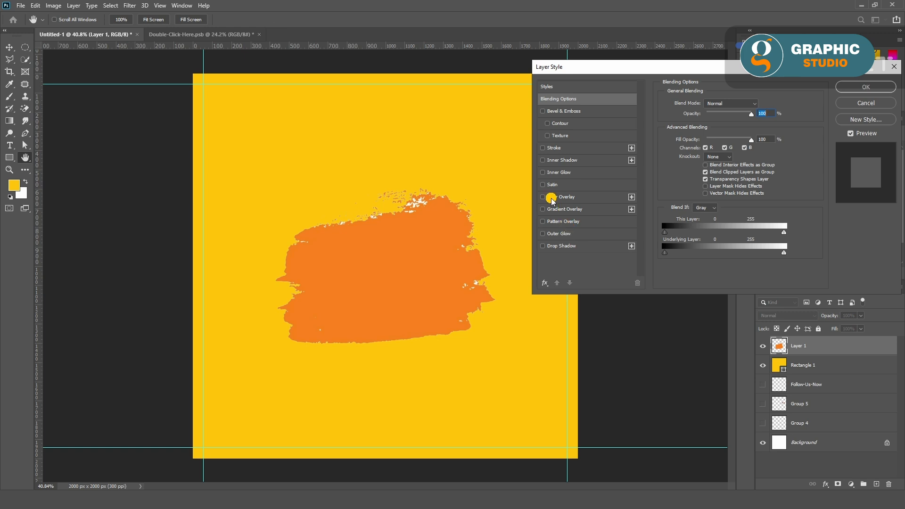
pyautogui.click(551, 198)
pyautogui.click(760, 105)
pyautogui.moveTo(733, 275); pyautogui.dragTo(734, 266)
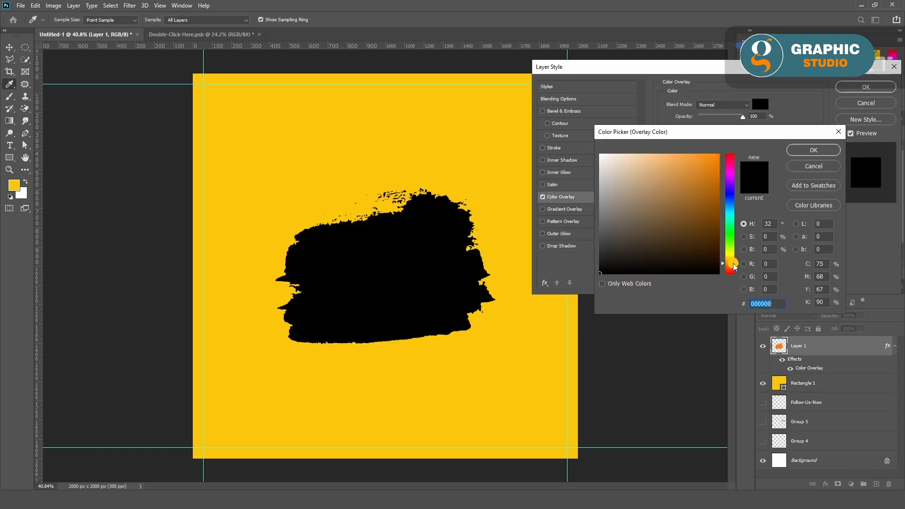
pyautogui.click(716, 157)
pyautogui.click(811, 150)
pyautogui.click(854, 87)
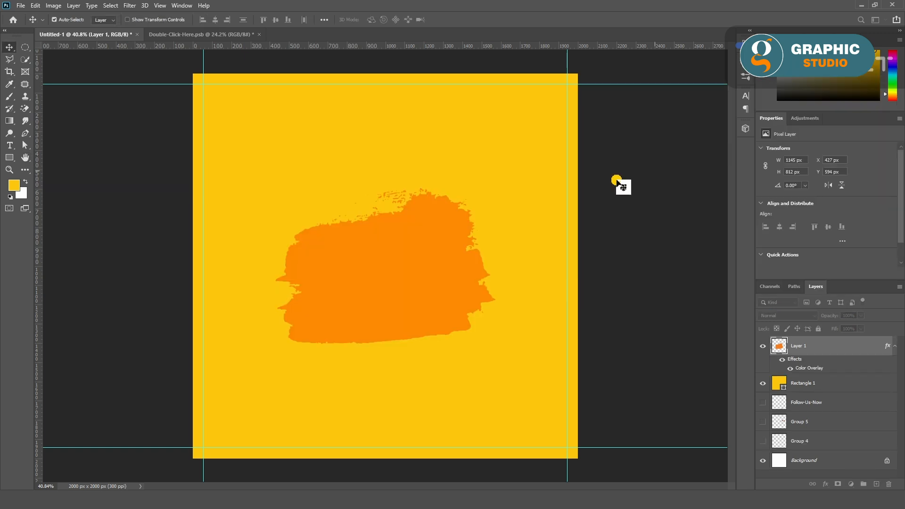
# Delete the yellow rectangle, and rotate and enlarge the brush stroke to fill the left half of the canvas vertically
pyautogui.click(542, 194)
pyautogui.press('Delete')
pyautogui.hotkey('ctrl', 't')
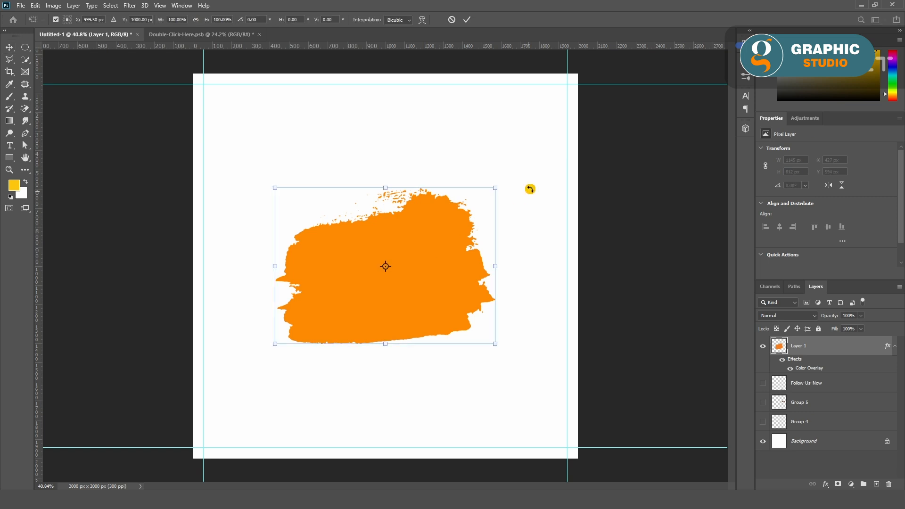
pyautogui.moveTo(514, 180); pyautogui.dragTo(416, 352)
pyautogui.moveTo(461, 284); pyautogui.dragTo(550, 350)
pyautogui.moveTo(473, 358); pyautogui.dragTo(381, 360)
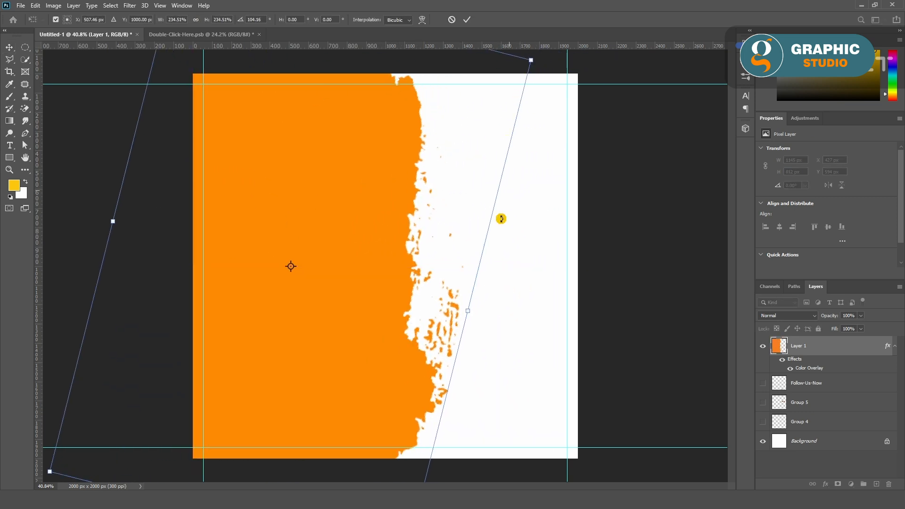
pyautogui.moveTo(466, 310); pyautogui.dragTo(397, 313)
pyautogui.click(464, 22)
pyautogui.click(657, 328)
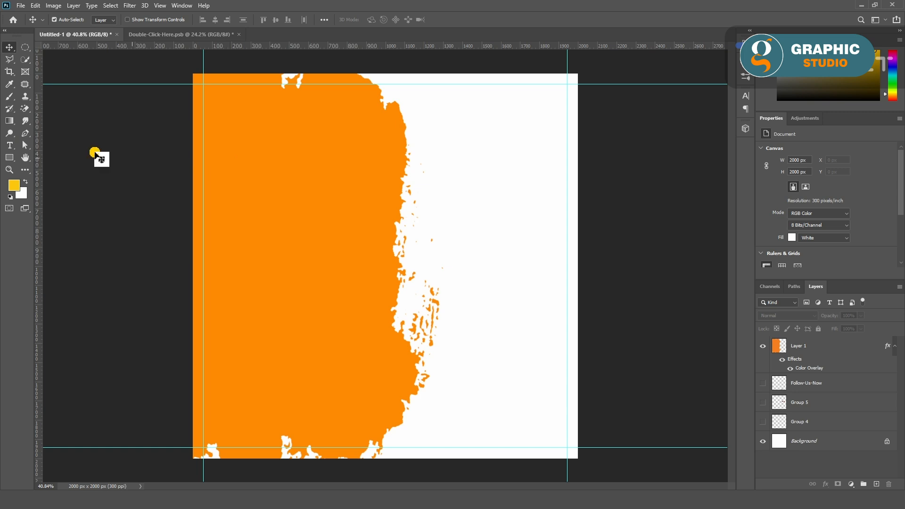
# Add the text CHICKEN and enlarge it to about 942 px wide across the upper part of the brush stroke
pyautogui.click(10, 145)
pyautogui.click(246, 164)
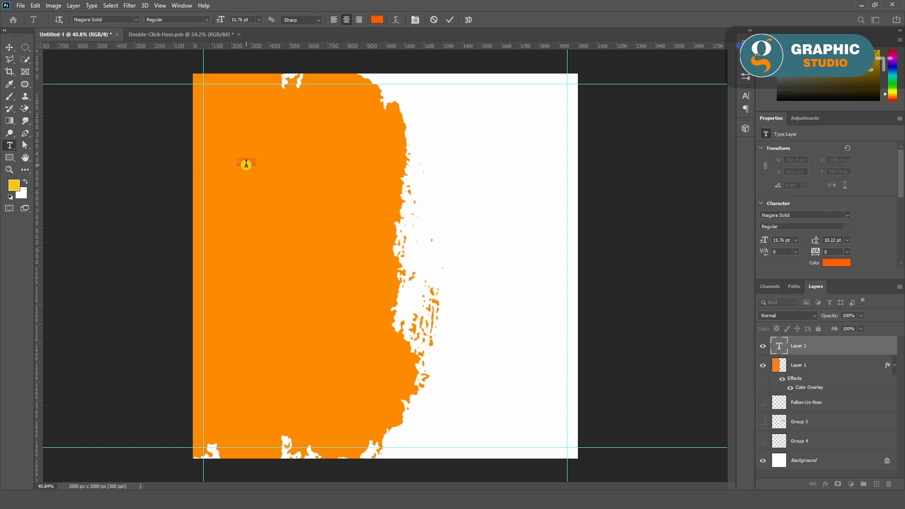
pyautogui.click(9, 49)
pyautogui.hotkey('ctrl', 't')
pyautogui.moveTo(255, 167); pyautogui.dragTo(408, 245)
pyautogui.moveTo(375, 207); pyautogui.dragTo(317, 145)
pyautogui.click(468, 20)
# Color the CHICKEN text white (ffffff) and set its font to Niagara Engraved
pyautogui.click(830, 262)
pyautogui.click(601, 155)
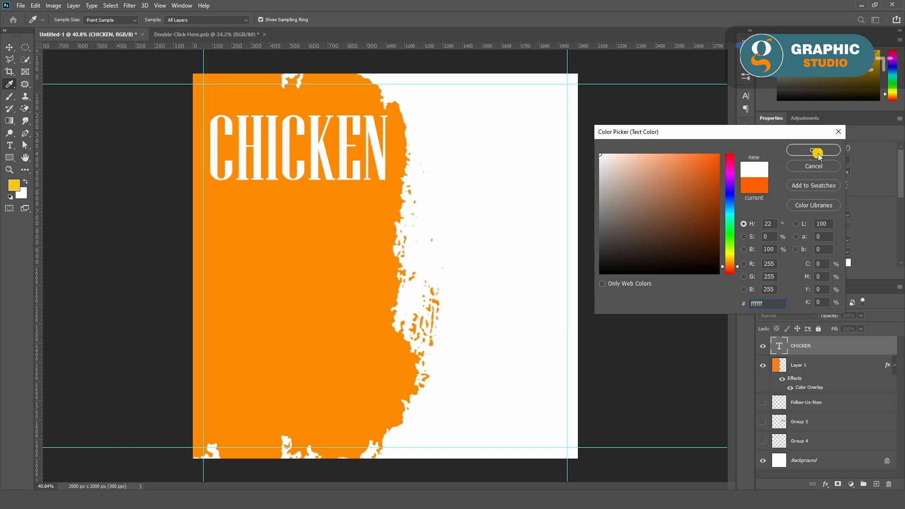
pyautogui.click(814, 150)
pyautogui.click(847, 215)
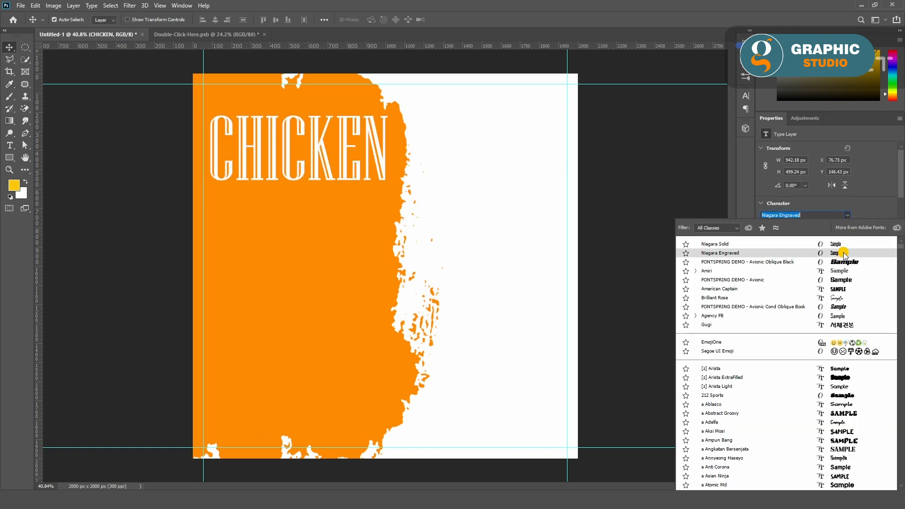
pyautogui.click(404, 172)
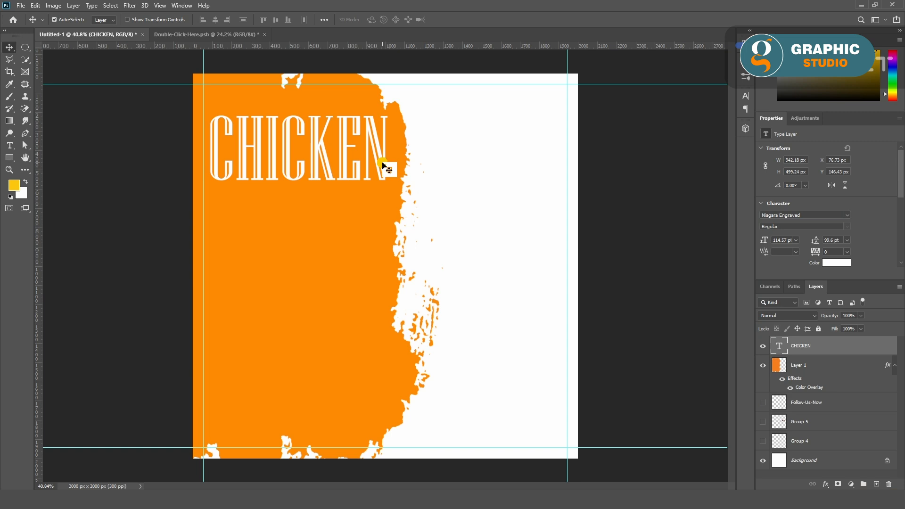
# Skew the CHICKEN text so it rises to the right, and repeat it in six rows down the canvas's left half
pyautogui.hotkey('ctrl', 't')
pyautogui.moveTo(388, 151); pyautogui.dragTo(369, 185)
pyautogui.click(473, 21)
pyautogui.moveTo(369, 136); pyautogui.dragTo(366, 386)
# Shift the brush stroke slightly left and set its Color Overlay to the yellow-orange fea904
pyautogui.moveTo(393, 267); pyautogui.dragTo(375, 270)
pyautogui.click(794, 451)
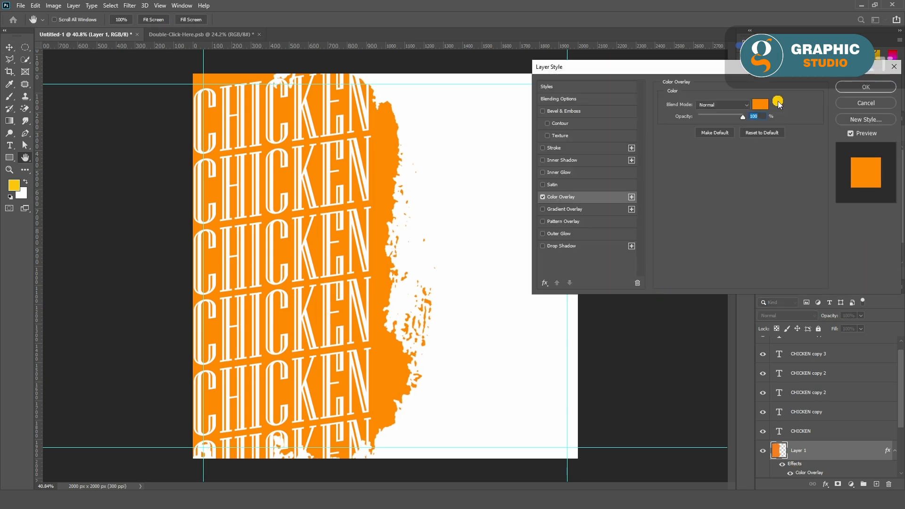
pyautogui.click(766, 104)
pyautogui.moveTo(732, 267); pyautogui.dragTo(730, 260)
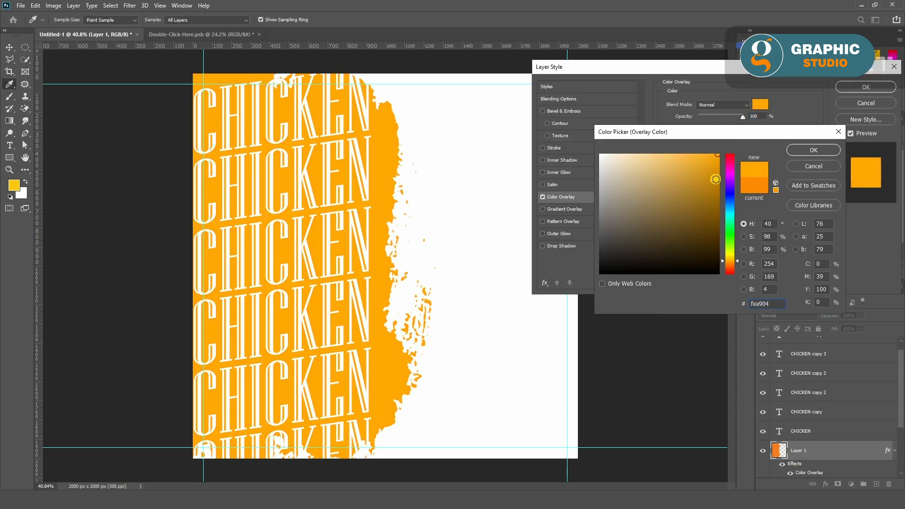
pyautogui.click(836, 168)
pyautogui.click(849, 88)
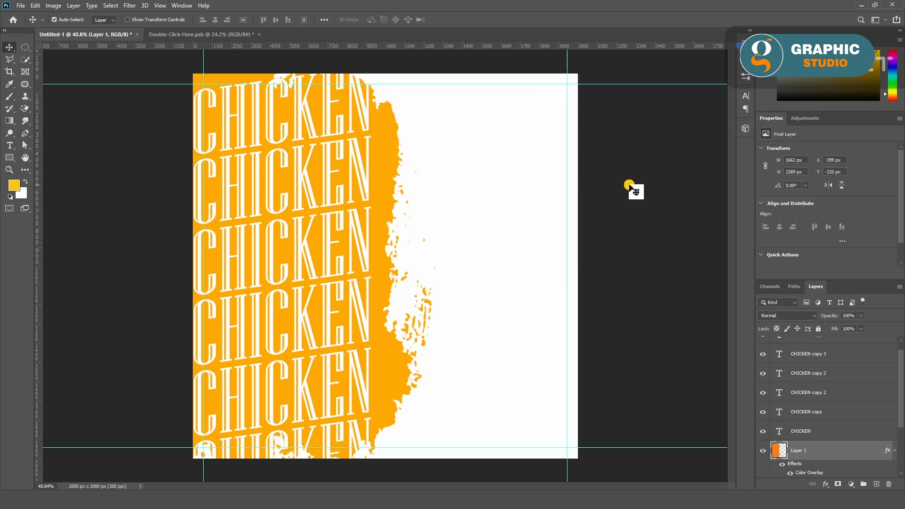
pyautogui.click(535, 252)
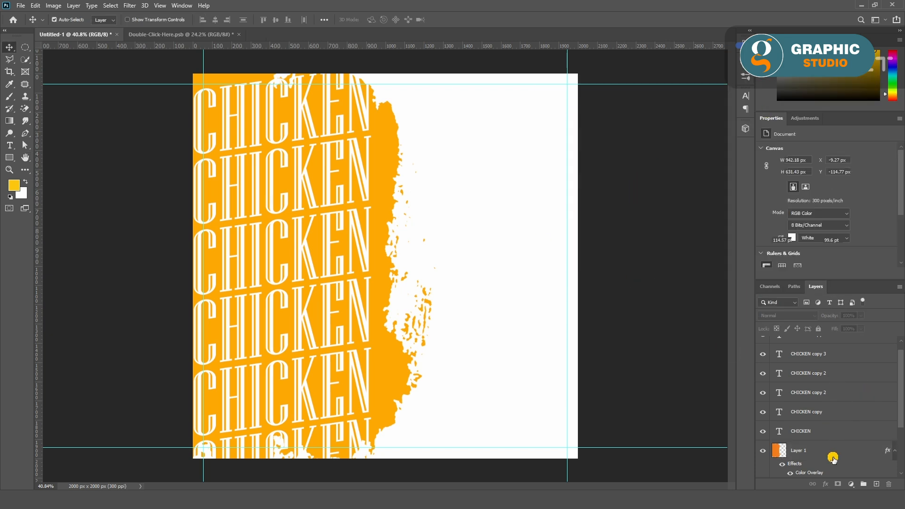
# Select all six CHICKEN text layers and put them into one layer group
pyautogui.click(833, 433)
pyautogui.scroll(1, 829, 369)
pyautogui.keyDown('shift'); pyautogui.click(833, 346); pyautogui.keyUp('shift')
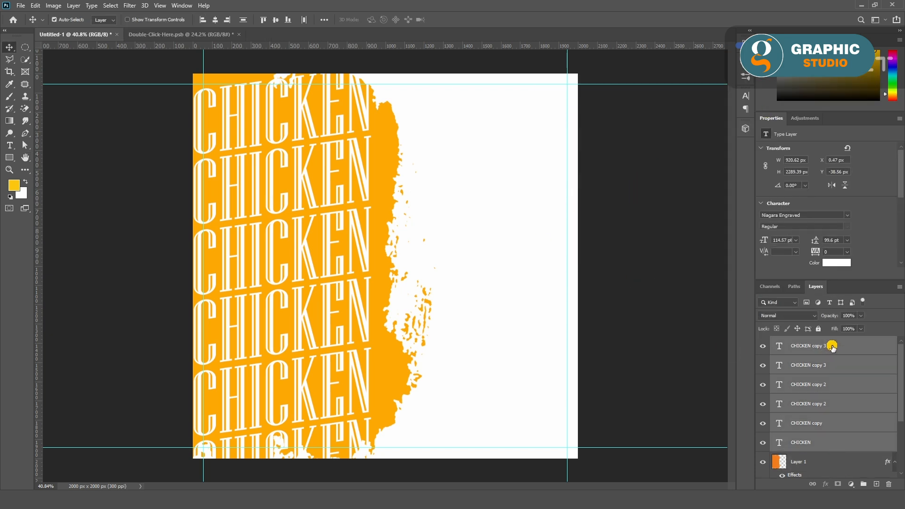
pyautogui.hotkey('ctrl', 'g')
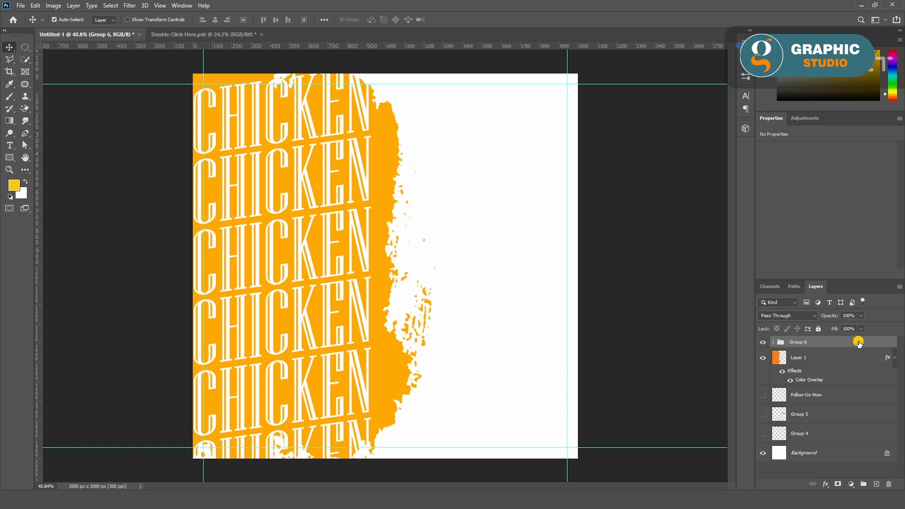
# Duplicate the CHICKEN group and move the copy against the right edge of the canvas
pyautogui.moveTo(859, 344); pyautogui.dragTo(876, 484)
pyautogui.hotkey('ctrl', 't')
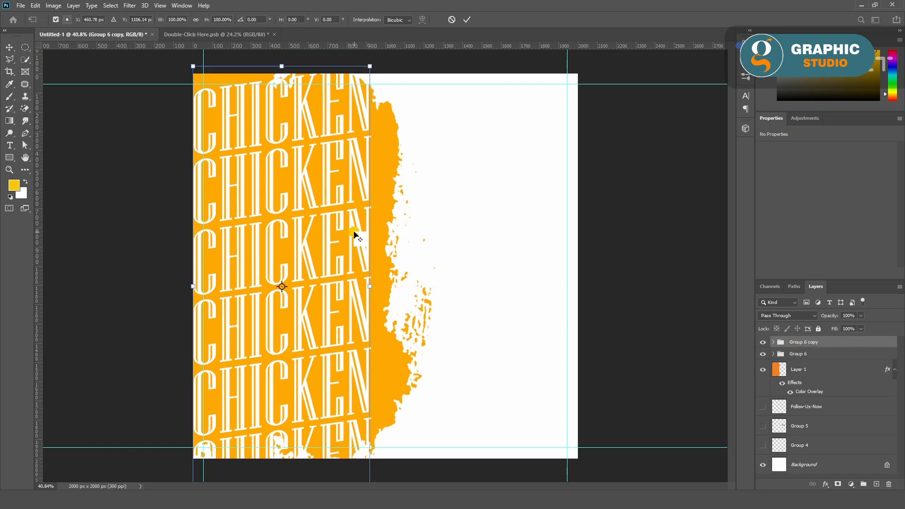
pyautogui.moveTo(359, 250); pyautogui.dragTo(572, 247)
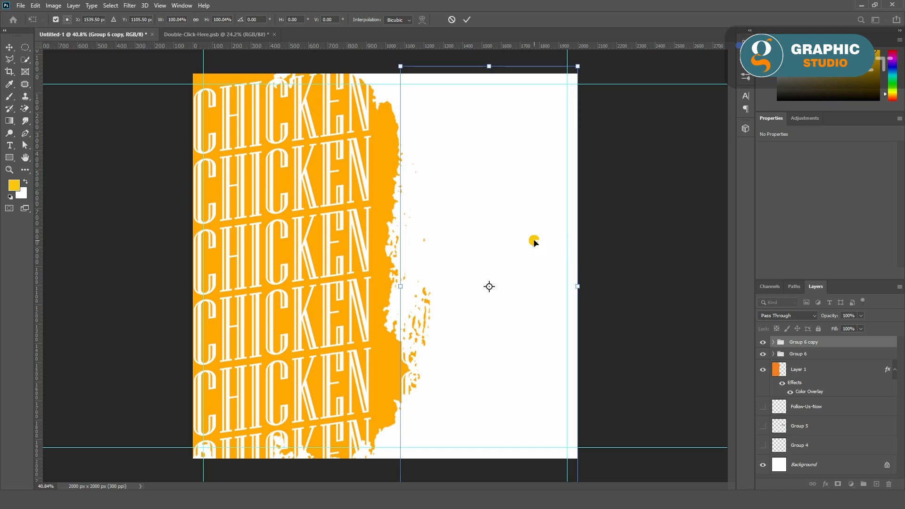
pyautogui.press('Return')
# Recolor all six text layers in the duplicated CHICKEN group with fea904, sampled from the brush stroke
pyautogui.click(776, 345)
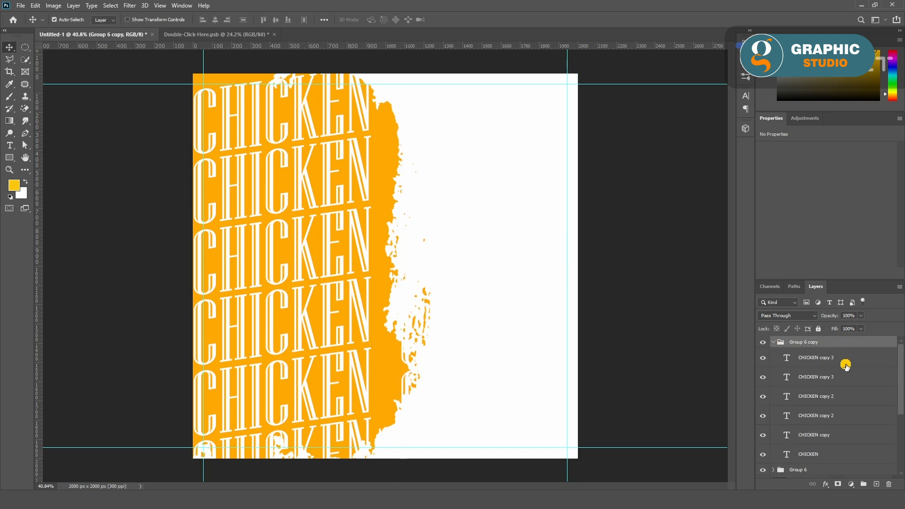
pyautogui.click(843, 358)
pyautogui.scroll(-2, 842, 401)
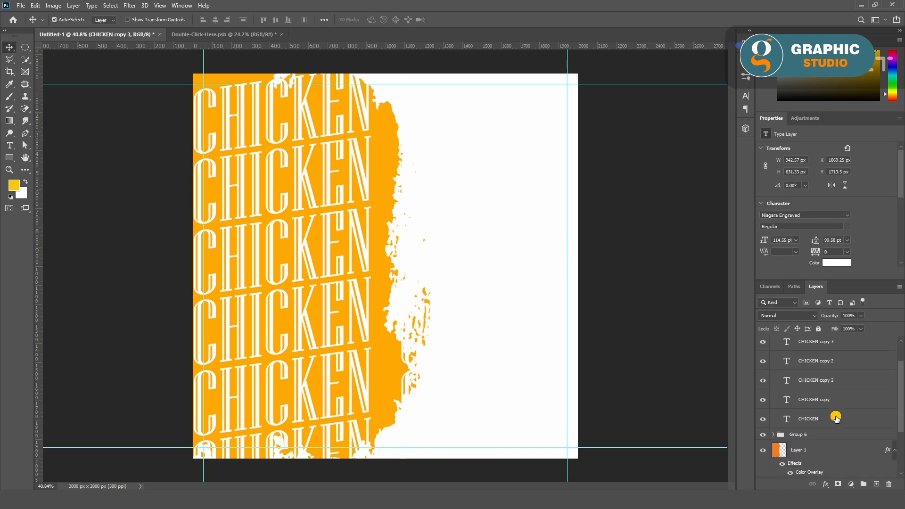
pyautogui.keyDown('shift'); pyautogui.click(836, 418); pyautogui.keyUp('shift')
pyautogui.click(837, 262)
pyautogui.click(385, 288)
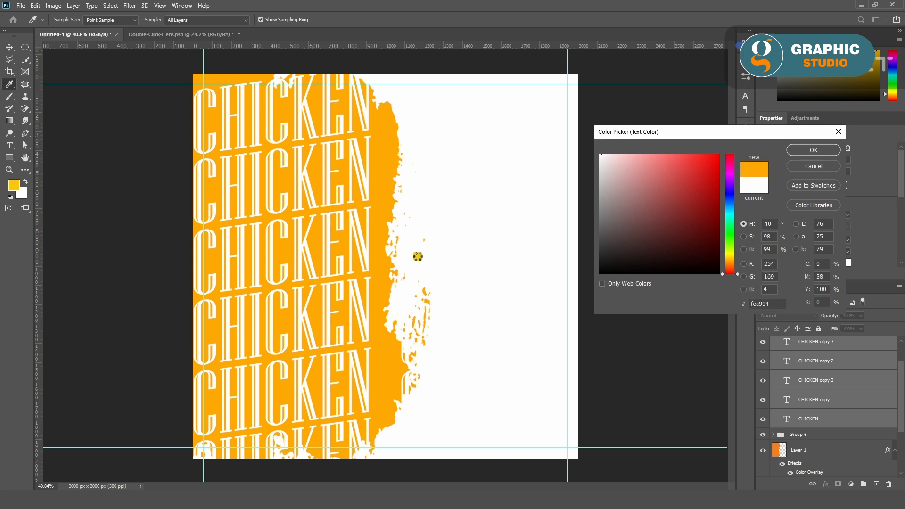
pyautogui.click(813, 149)
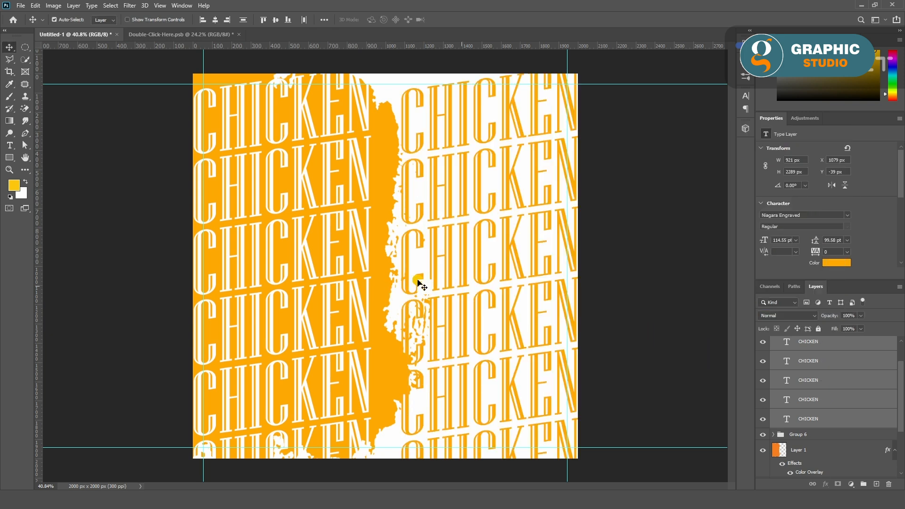
# Move the orange CHICKEN text column left and slightly up, close beside the white column
pyautogui.hotkey('ctrl', 't')
pyautogui.moveTo(406, 262); pyautogui.dragTo(390, 259)
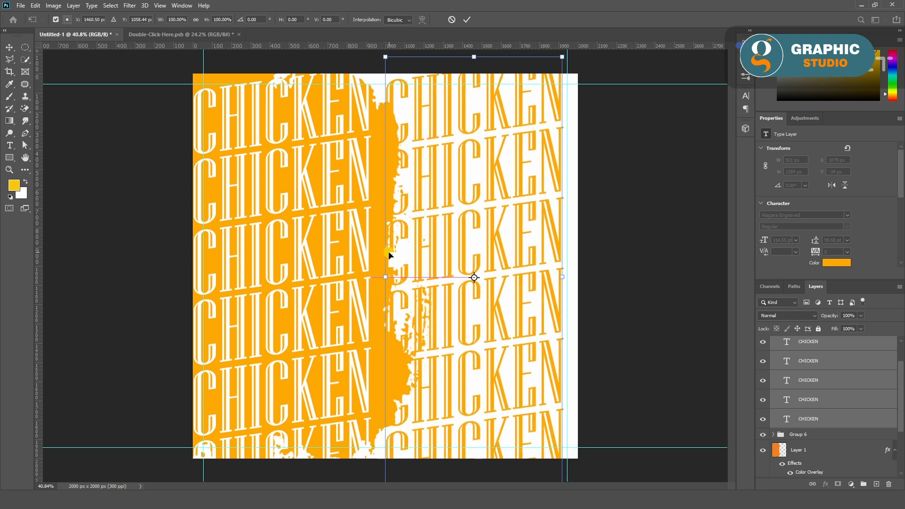
pyautogui.click(819, 433)
# Stretch both CHICKEN groups together to 104.14% width and 101.46% height so they span the canvas width
pyautogui.scroll(1, 800, 370)
pyautogui.click(773, 343)
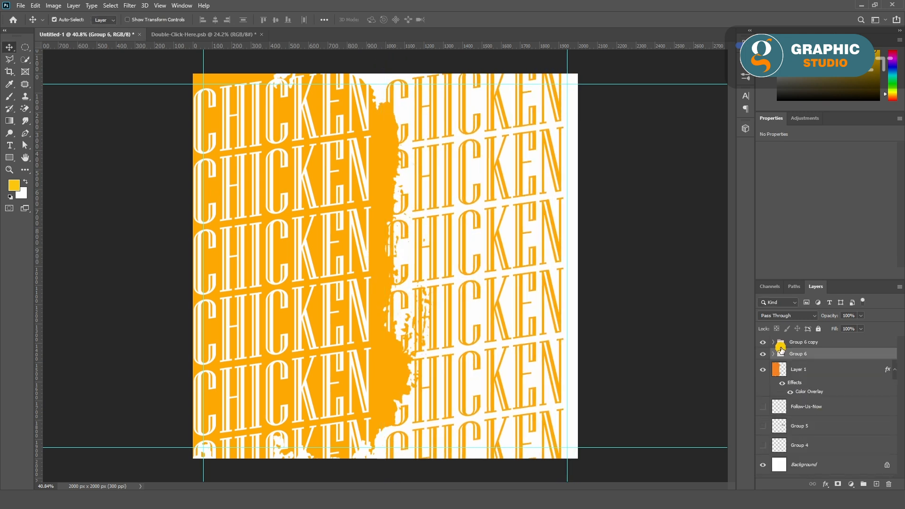
pyautogui.keyDown('shift'); pyautogui.click(824, 344); pyautogui.keyUp('shift')
pyautogui.hotkey('ctrl', 't')
pyautogui.moveTo(564, 282); pyautogui.dragTo(577, 282)
pyautogui.moveTo(384, 59); pyautogui.dragTo(384, 50)
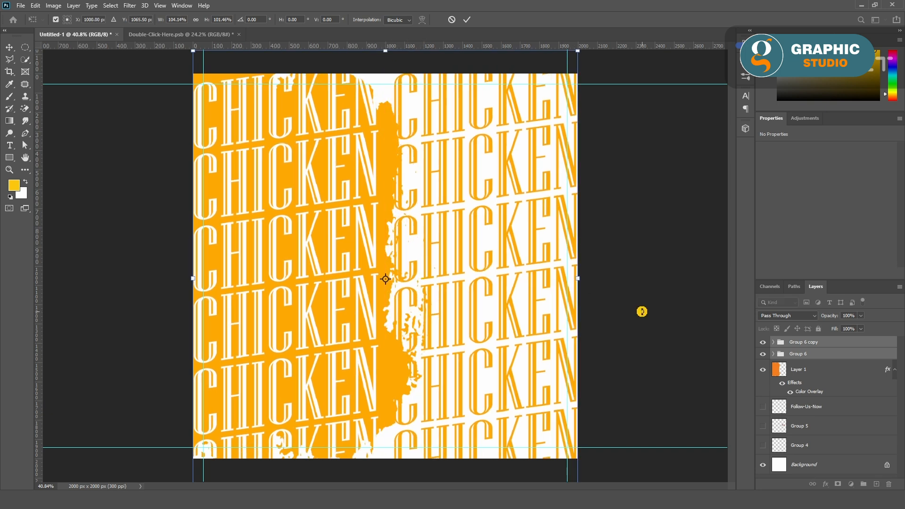
pyautogui.press('Return')
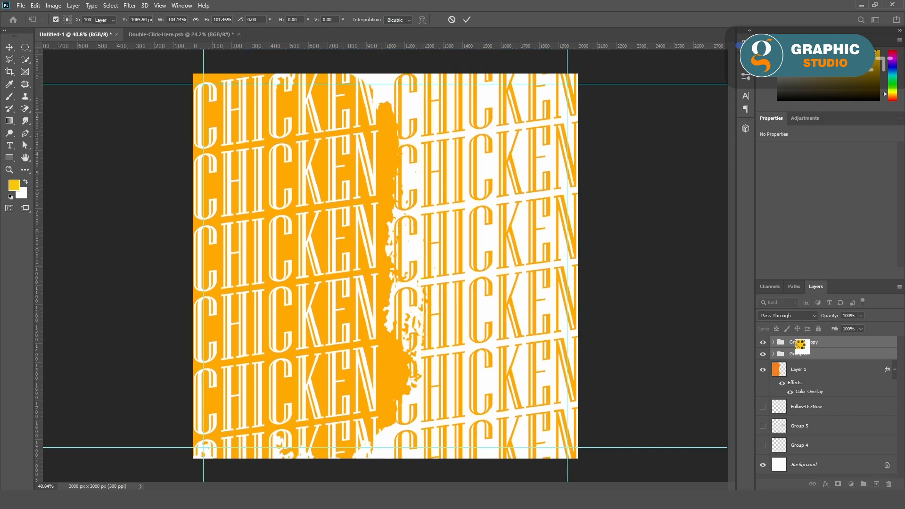
# Add a layer mask to the orange CHICKEN group and fade its upper-left part with a diagonal black-to-white gradient
pyautogui.click(831, 343)
pyautogui.click(837, 484)
pyautogui.scroll(-1, 385, 267)
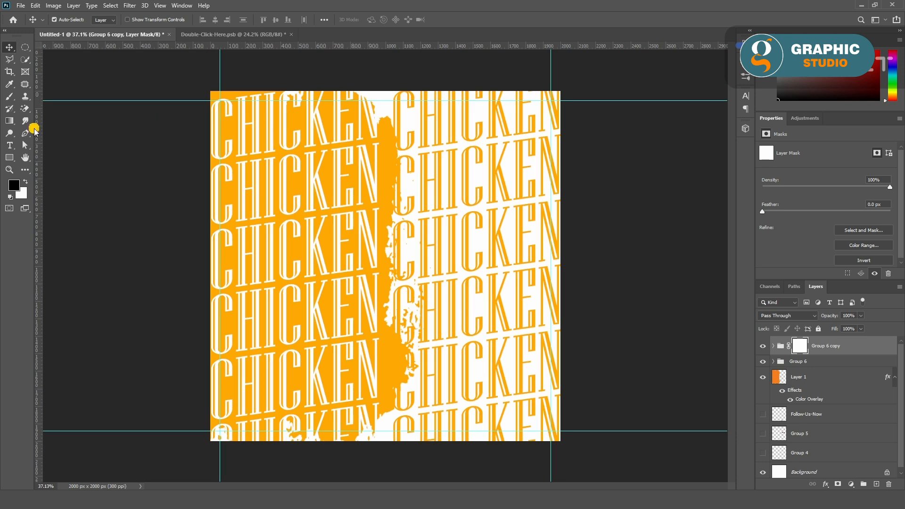
pyautogui.click(10, 121)
pyautogui.moveTo(388, 91); pyautogui.dragTo(564, 408)
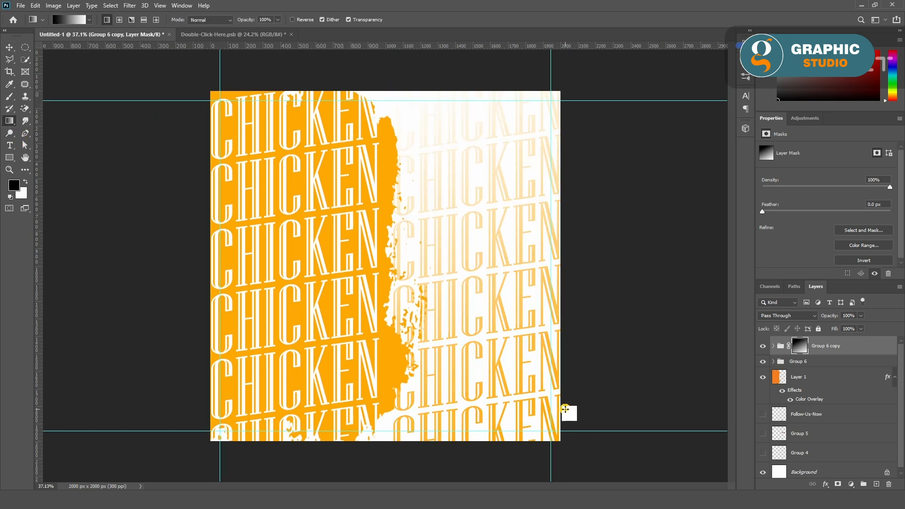
pyautogui.moveTo(393, 91); pyautogui.dragTo(608, 479)
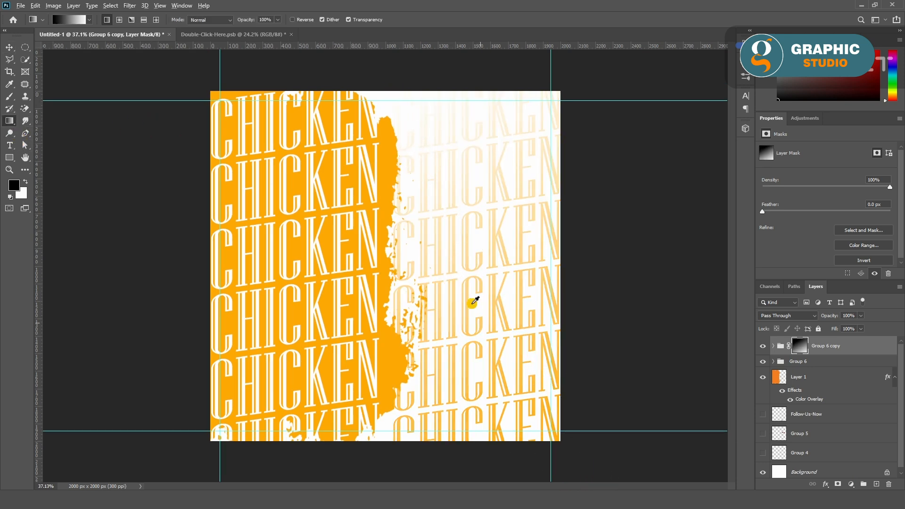
pyautogui.scroll(-3, 469, 299)
pyautogui.moveTo(407, 177); pyautogui.dragTo(578, 442)
pyautogui.click(9, 48)
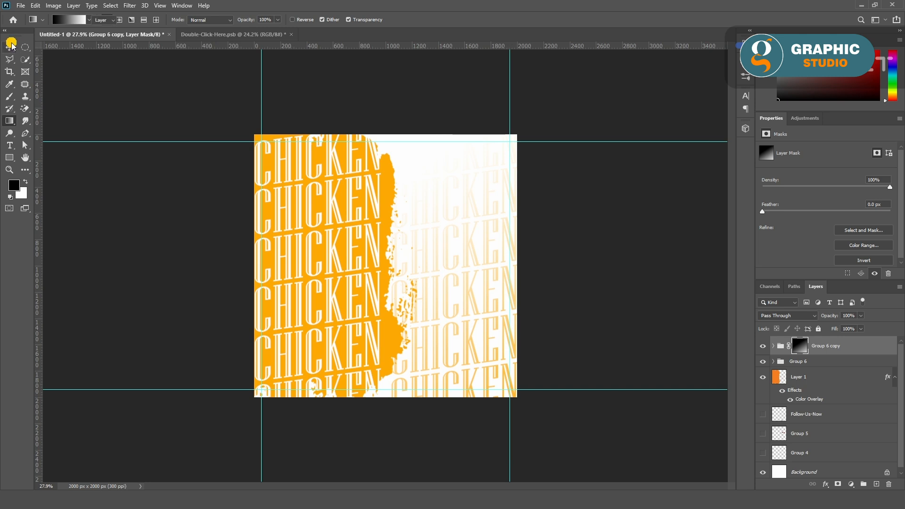
# Add a layer mask to the white CHICKEN group and fade its lower-right part with a diagonal black-to-white gradient
pyautogui.click(798, 361)
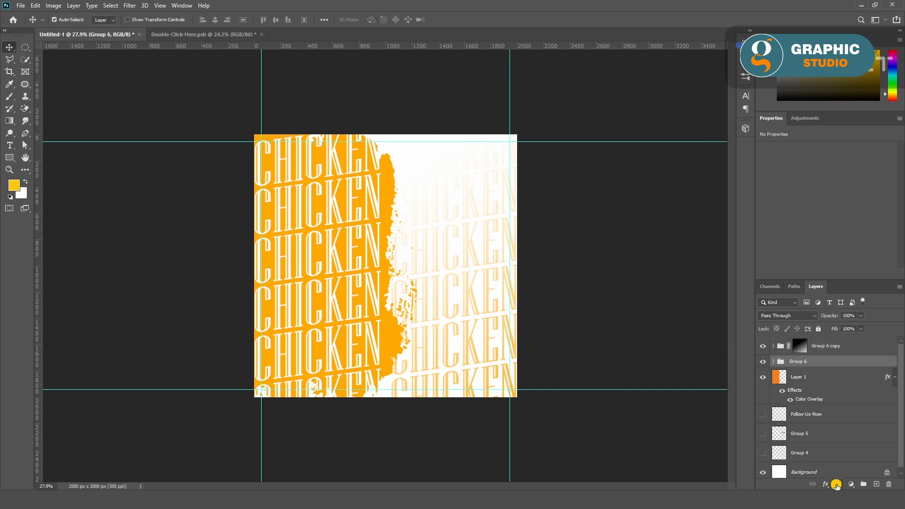
pyautogui.click(838, 484)
pyautogui.click(10, 121)
pyautogui.moveTo(430, 369); pyautogui.dragTo(191, 115)
pyautogui.press('v')
pyautogui.scroll(4, 388, 243)
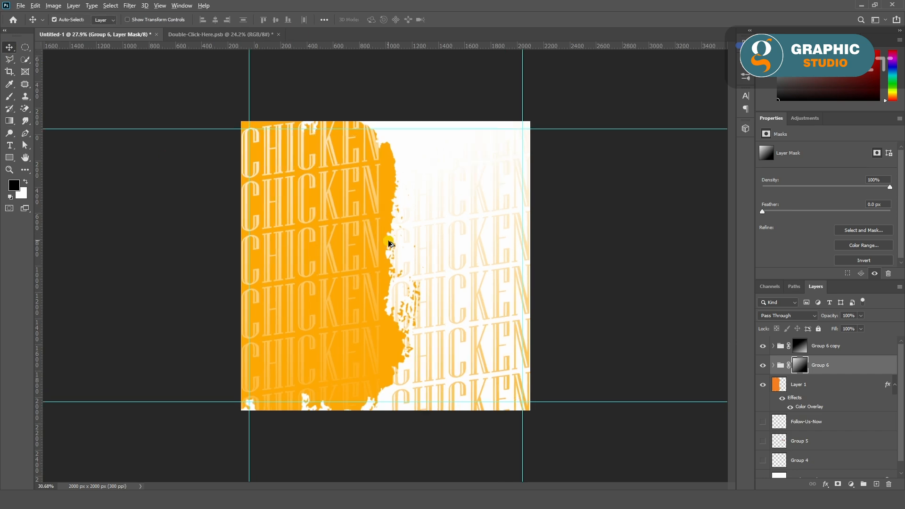
pyautogui.click(424, 277)
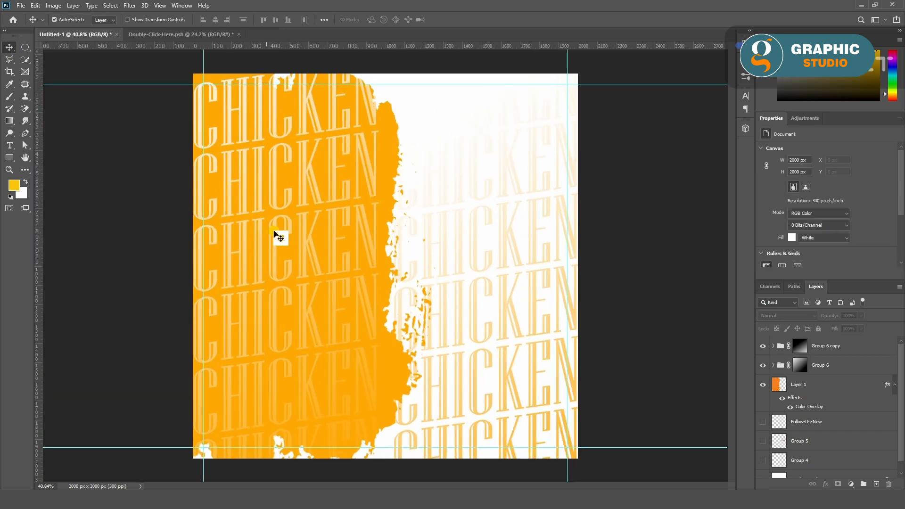
# Place the grilled chicken plate image on the poster, scaled to 15.17% and positioned in the lower-left area
pyautogui.click(140, 490)
pyautogui.moveTo(236, 94); pyautogui.dragTo(304, 344)
pyautogui.moveTo(577, 74); pyautogui.dragTo(427, 209)
pyautogui.moveTo(356, 308); pyautogui.dragTo(361, 305)
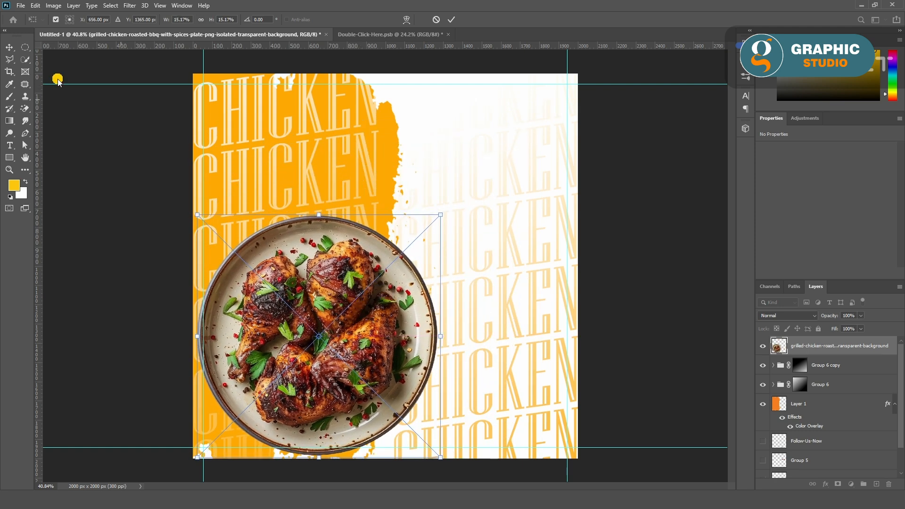
pyautogui.click(9, 47)
# Duplicate the plate layer and apply a near-black Color Overlay to the lower copy
pyautogui.moveTo(847, 348); pyautogui.dragTo(876, 484)
pyautogui.click(812, 368)
pyautogui.click(824, 484)
pyautogui.click(828, 394)
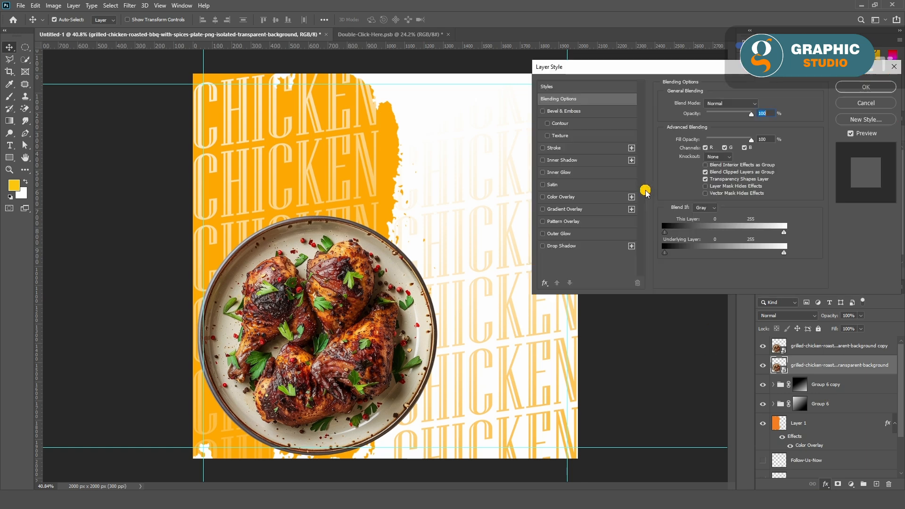
pyautogui.click(561, 197)
pyautogui.click(760, 104)
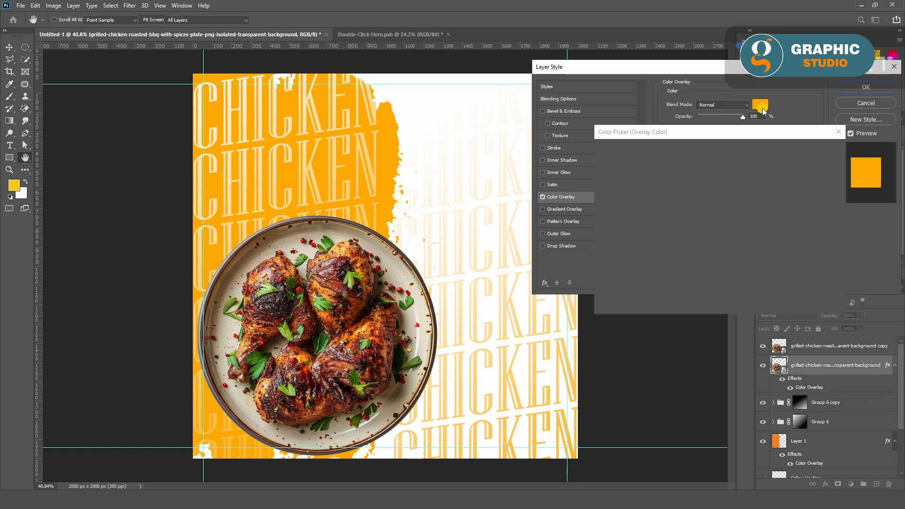
pyautogui.click(601, 265)
pyautogui.click(802, 150)
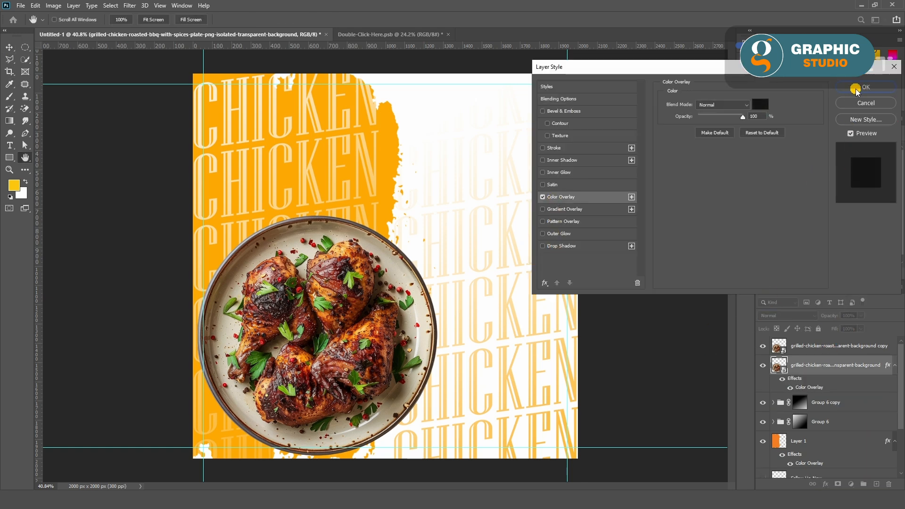
pyautogui.press('Return')
# Apply a Gaussian Blur to the darkened lower plate copy and offset it slightly down and right as a shadow
pyautogui.click(129, 5)
pyautogui.moveTo(142, 112)
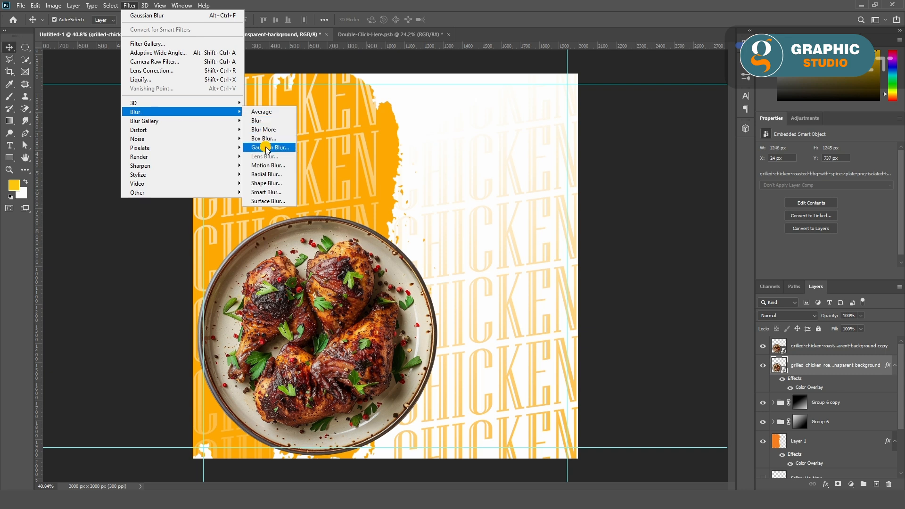
pyautogui.click(264, 149)
pyautogui.click(757, 122)
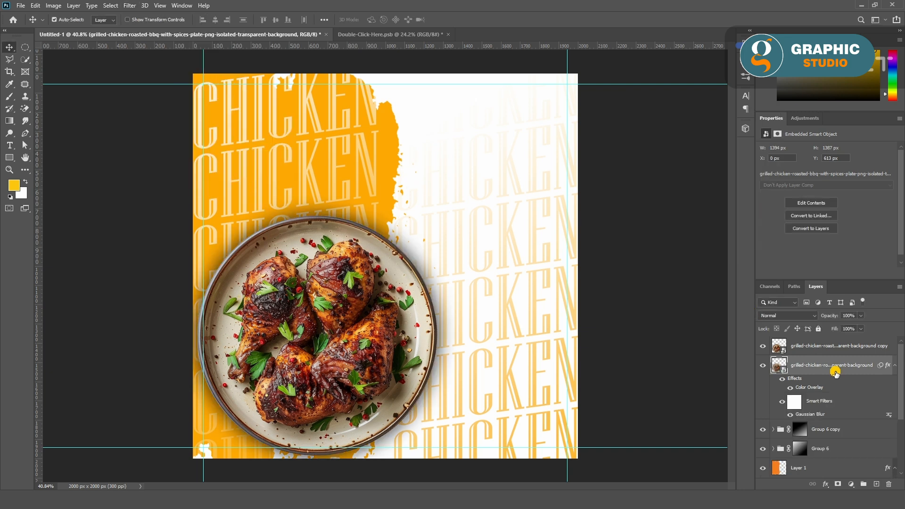
pyautogui.moveTo(432, 415)
pyautogui.mouseDown()
pyautogui.moveTo(439, 396)
pyautogui.moveTo(431, 402)
pyautogui.moveTo(443, 424)
pyautogui.mouseUp()
# Move the plate and its shadow together slightly up and to the right
pyautogui.keyDown('shift'); pyautogui.click(334, 300); pyautogui.keyUp('shift')
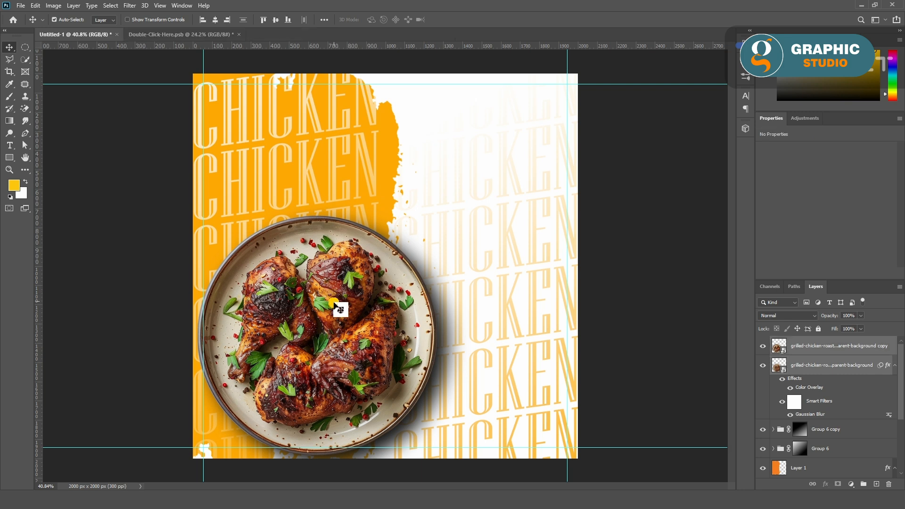
pyautogui.moveTo(333, 310); pyautogui.dragTo(333, 306)
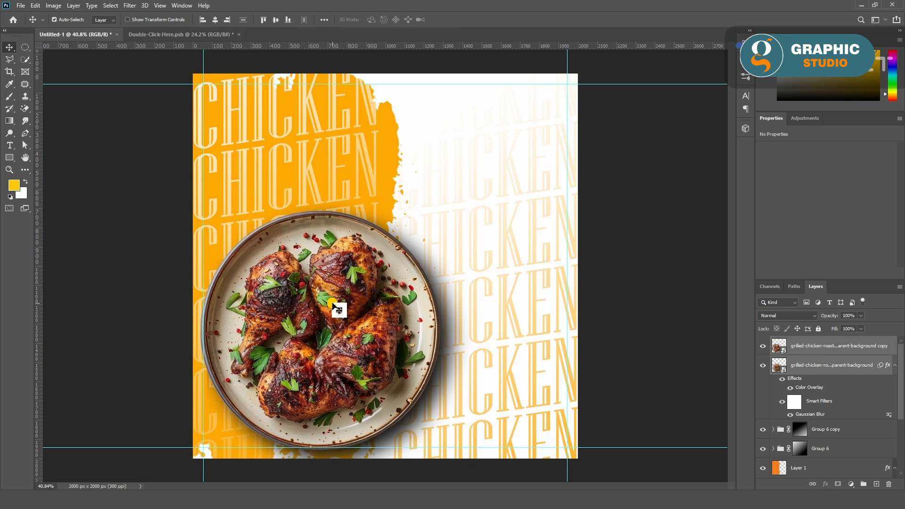
pyautogui.click(603, 182)
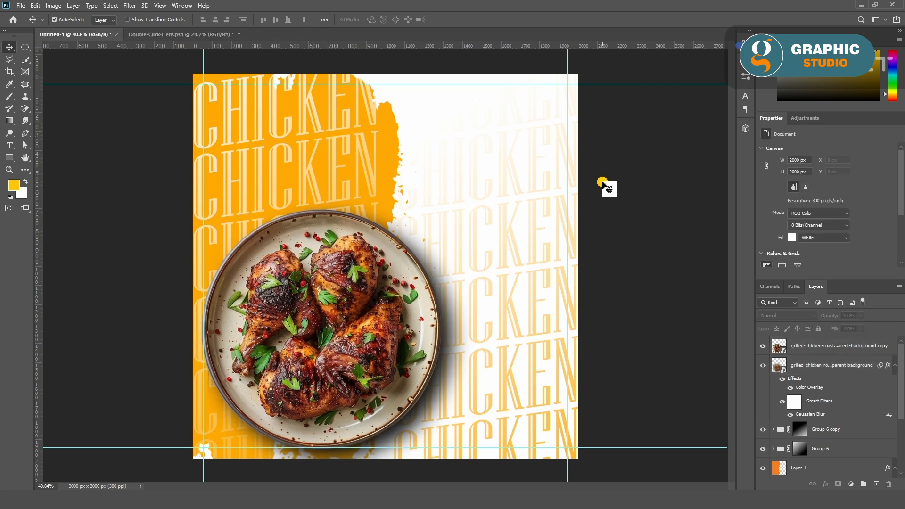
# Add an empty layer above the plate image and try to start new text beside the orange brush stroke
pyautogui.click(9, 145)
pyautogui.click(844, 347)
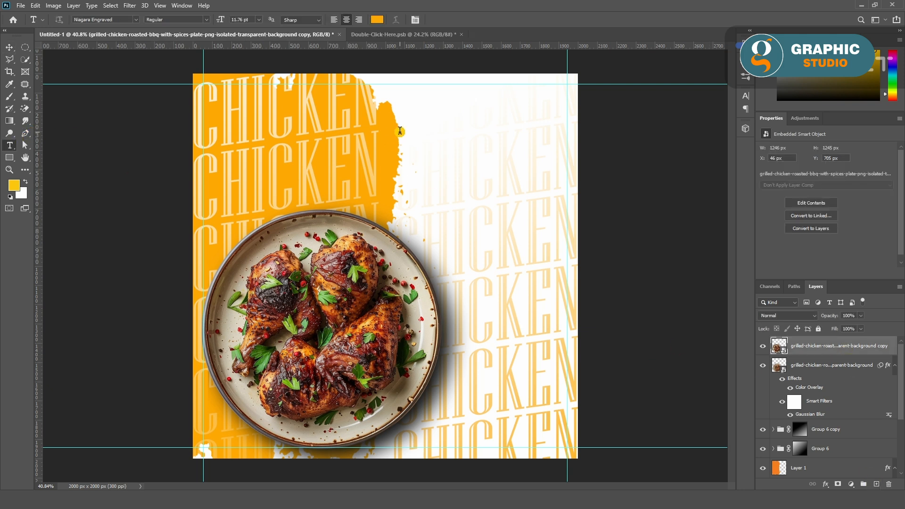
pyautogui.click(393, 132)
pyautogui.scroll(3, 840, 380)
pyautogui.click(830, 347)
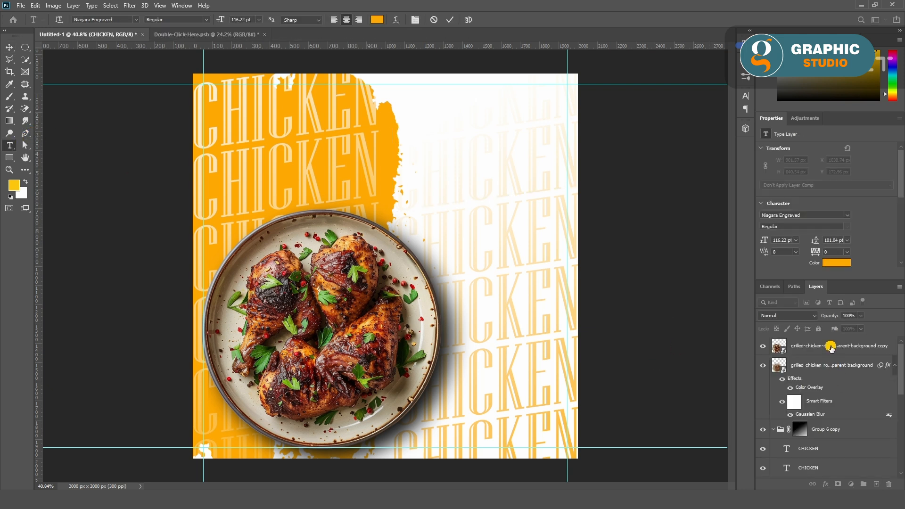
pyautogui.click(880, 486)
pyautogui.click(410, 135)
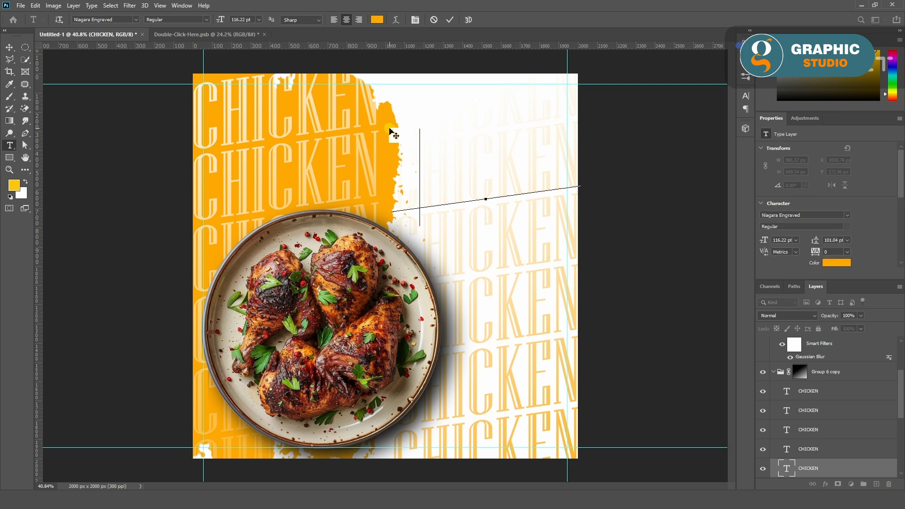
# Merge the orange CHICKEN text group into a single layer that keeps its mask
pyautogui.click(841, 373)
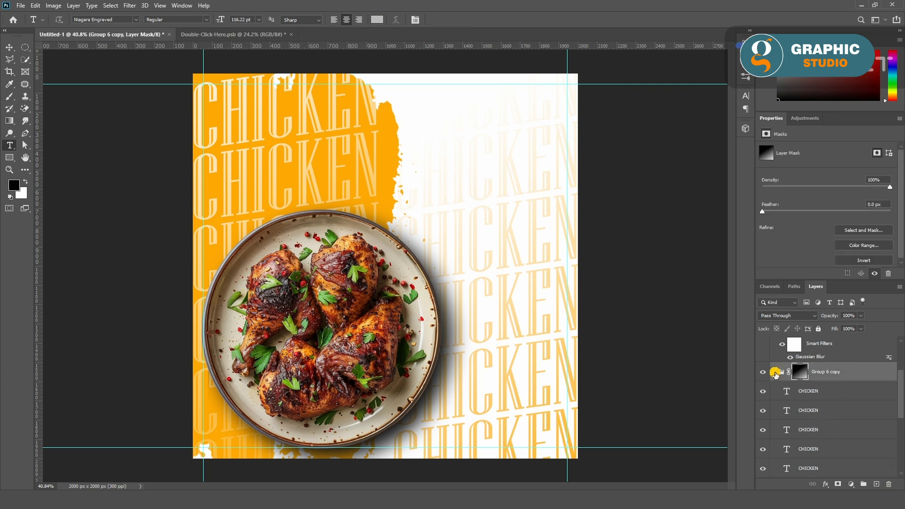
pyautogui.rightClick(841, 372)
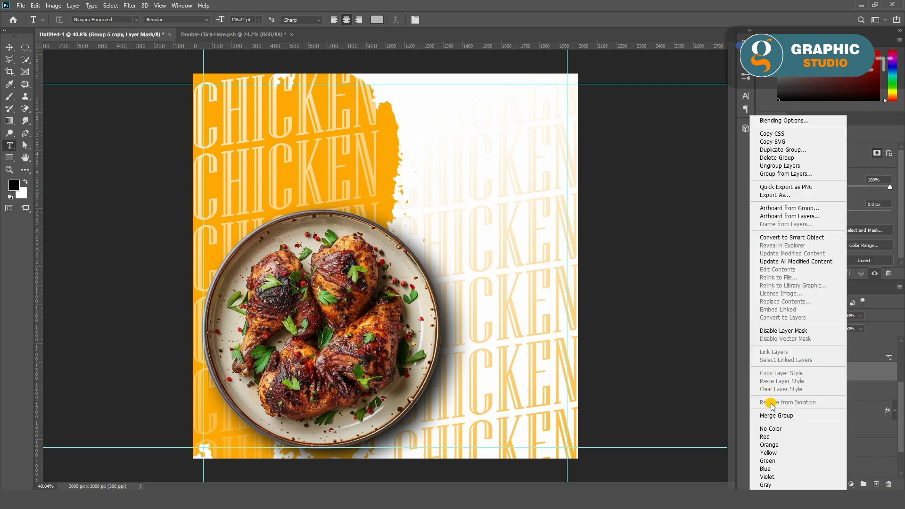
pyautogui.click(827, 374)
pyautogui.scroll(3, 841, 367)
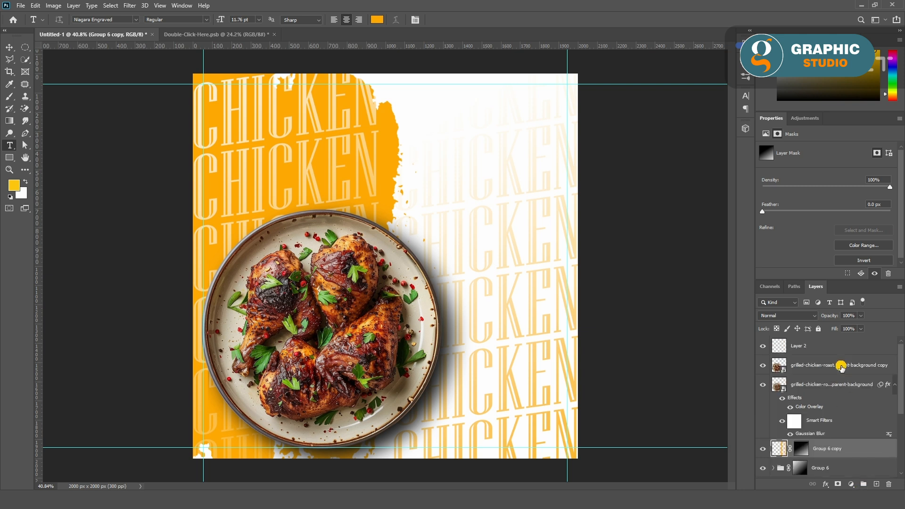
# Add a CHICKEN headline in Niagara Solid on the empty layer, enlarged to about 87.25 pt in the poster's upper-right white area
pyautogui.click(838, 347)
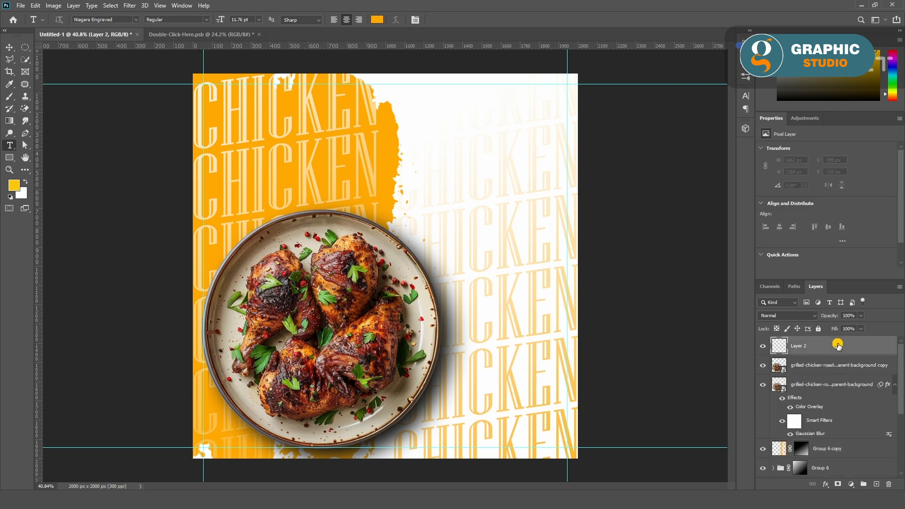
pyautogui.click(404, 144)
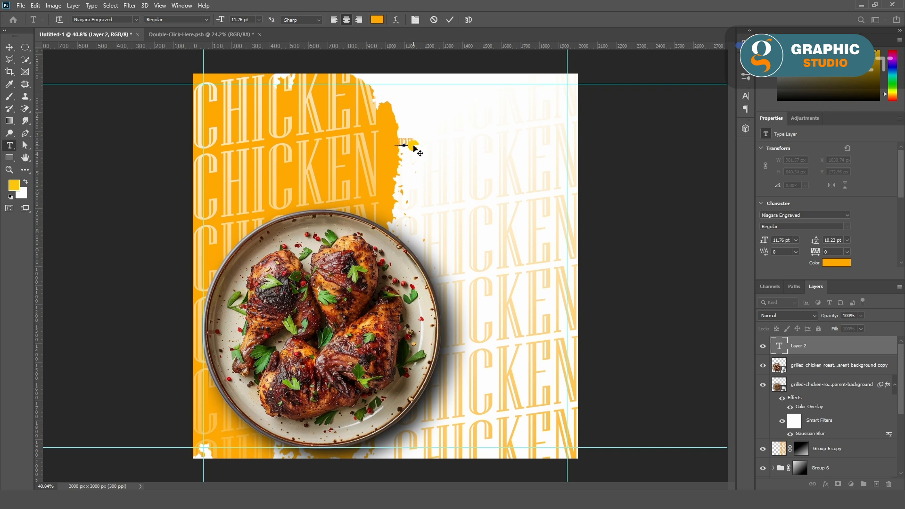
pyautogui.click(11, 47)
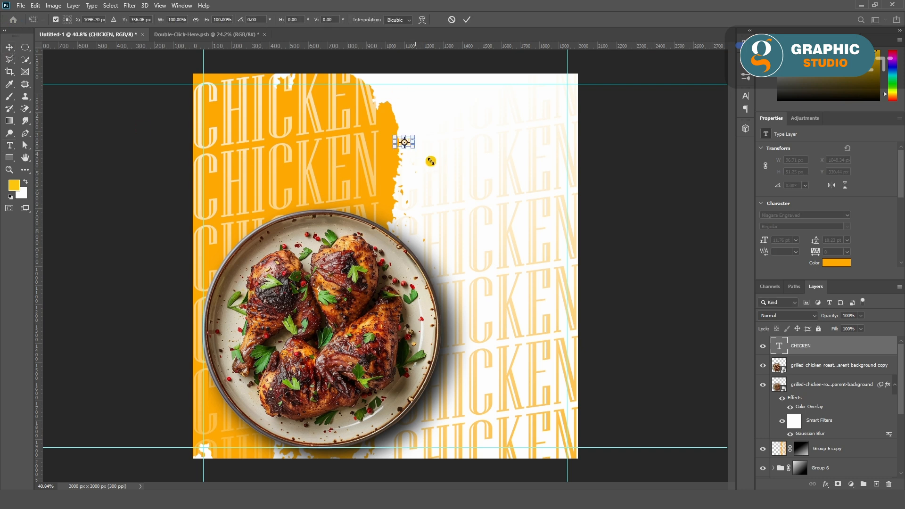
pyautogui.moveTo(430, 161); pyautogui.dragTo(532, 212)
pyautogui.moveTo(503, 171); pyautogui.dragTo(503, 140)
pyautogui.press('Return')
pyautogui.click(846, 215)
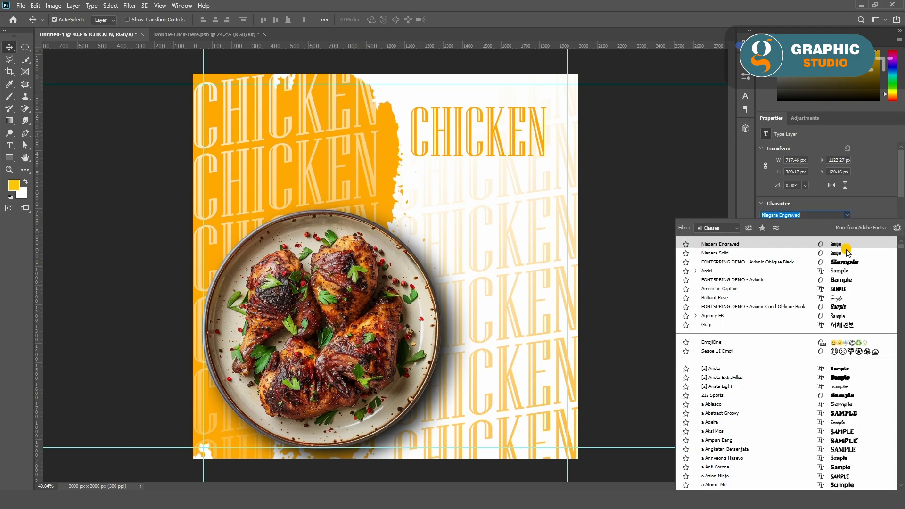
pyautogui.click(844, 253)
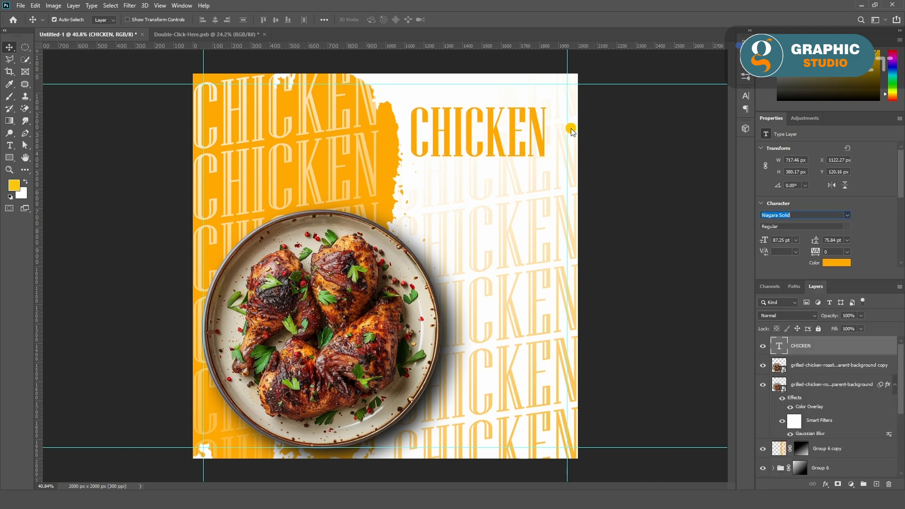
# Duplicate the headline below itself, change the copy's text to MENU, and align its right end roughly with CHICKEN
pyautogui.moveTo(493, 136); pyautogui.dragTo(495, 185)
pyautogui.doubleClick(495, 182)
pyautogui.press('ctrl')
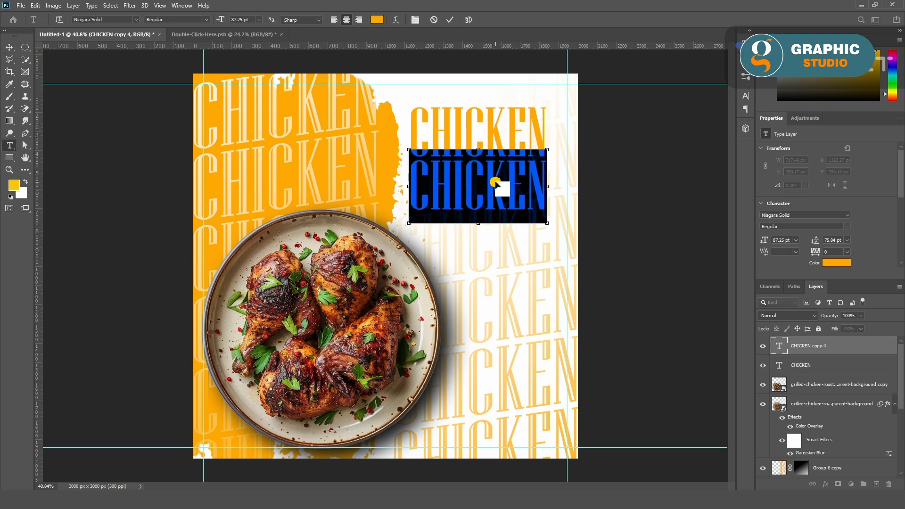
pyautogui.write('MENU')
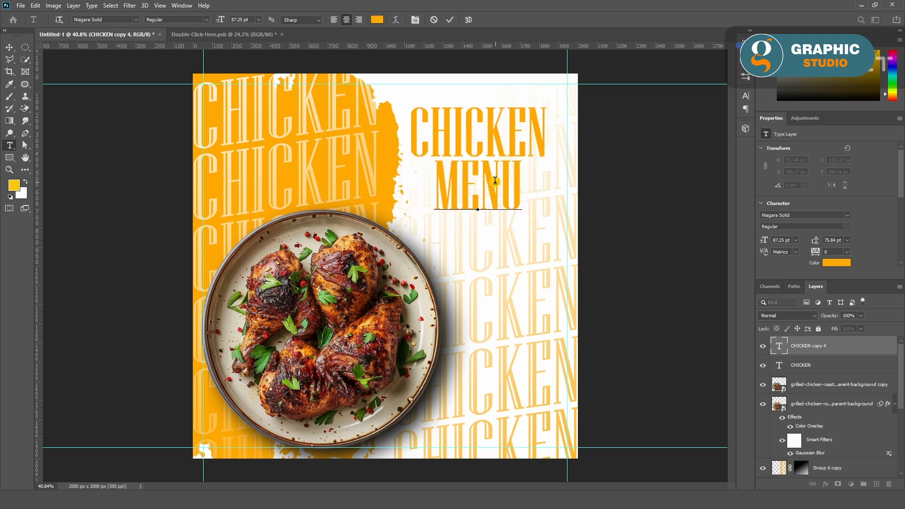
pyautogui.click(10, 50)
pyautogui.moveTo(504, 191); pyautogui.dragTo(526, 190)
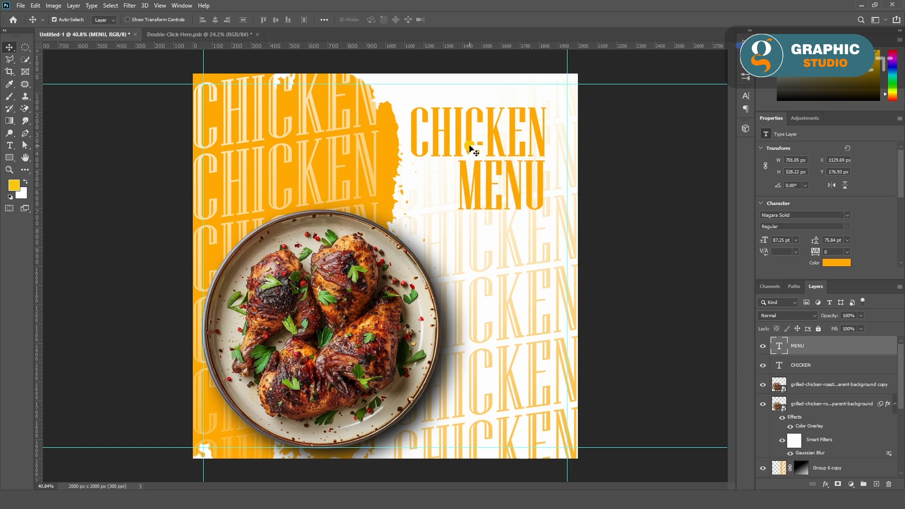
# Recolor the CHICKEN and MENU headline layers red fe1c04, keeping the Niagara Solid font
pyautogui.keyDown('shift'); pyautogui.click(800, 365); pyautogui.keyUp('shift')
pyautogui.click(848, 215)
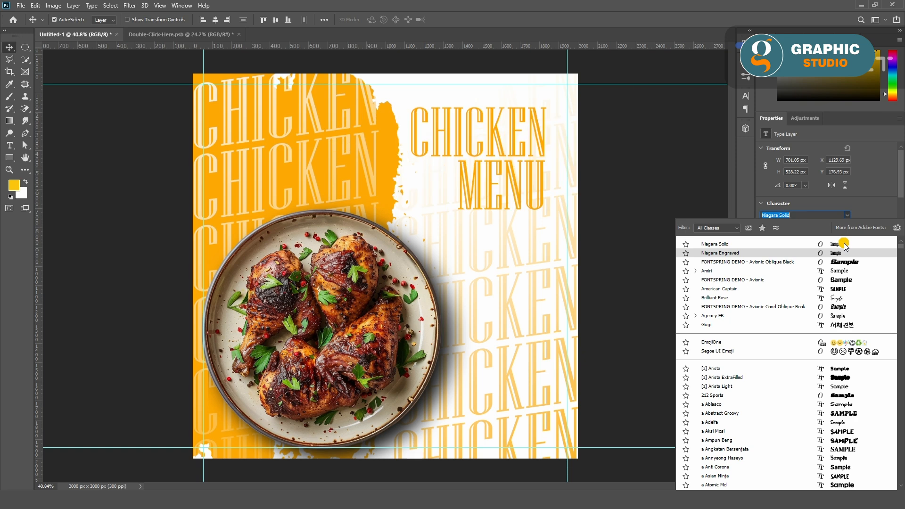
pyautogui.click(837, 243)
pyautogui.click(837, 262)
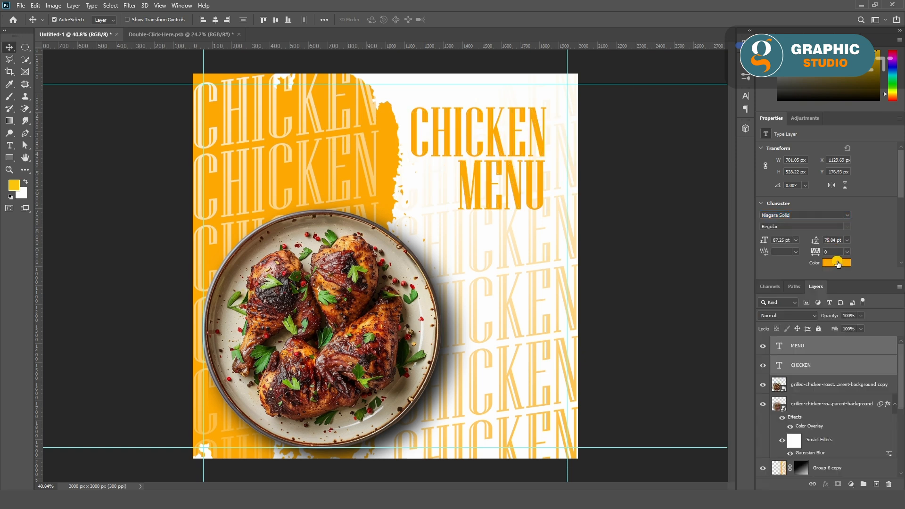
pyautogui.moveTo(734, 258); pyautogui.dragTo(723, 160)
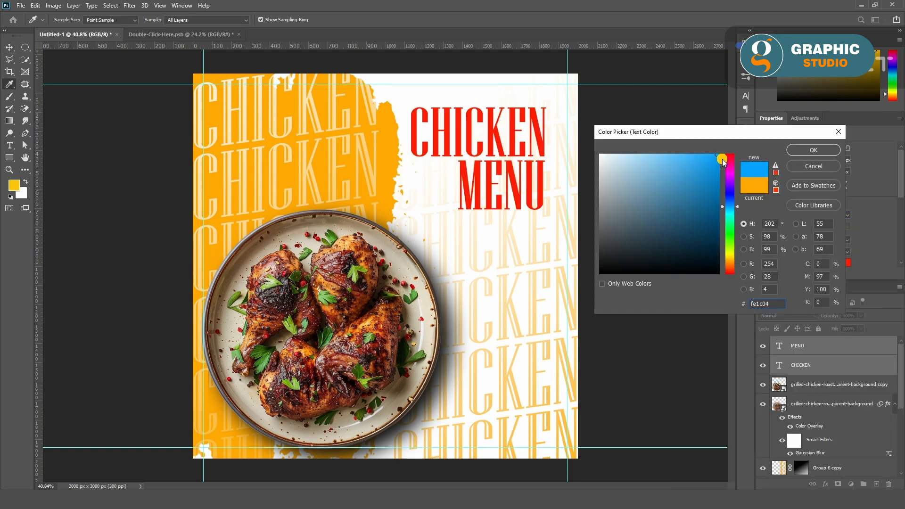
pyautogui.click(813, 150)
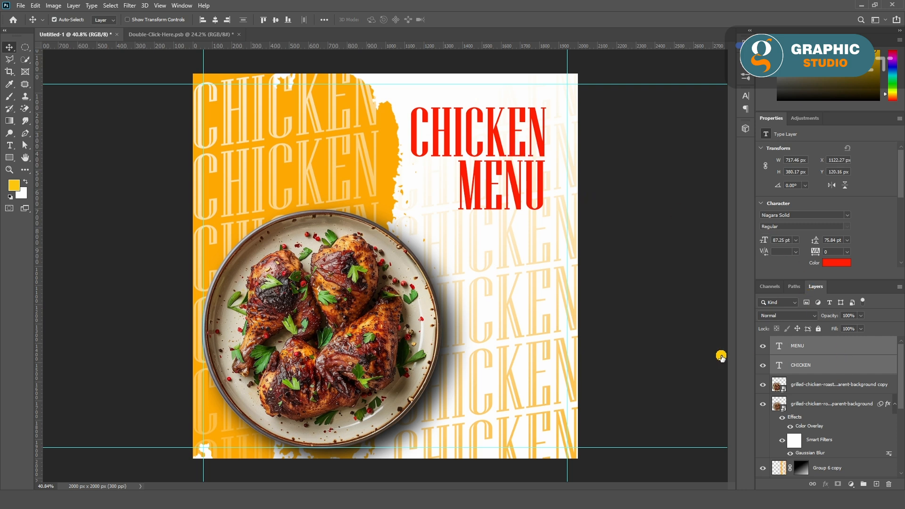
pyautogui.click(688, 350)
# Duplicate both headline layers and recolor the lower CHICKEN and MENU pair black 000000
pyautogui.click(544, 152)
pyautogui.click(541, 175)
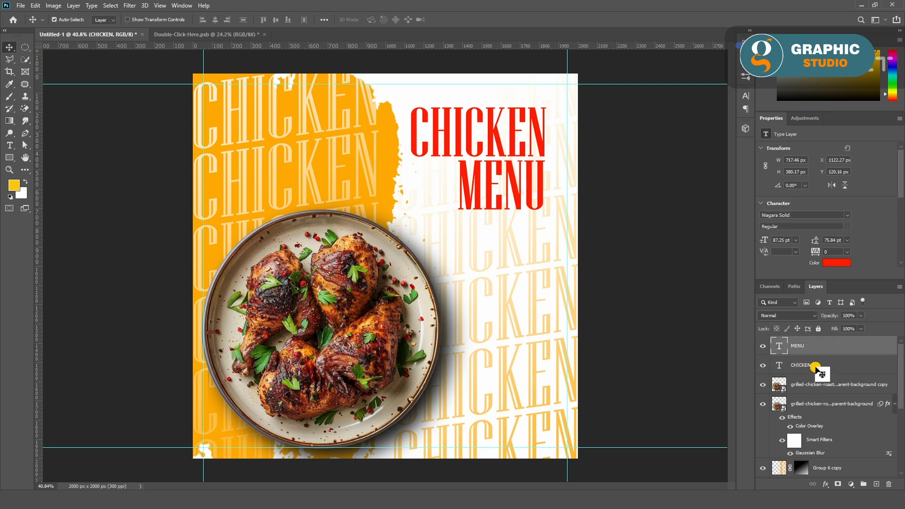
pyautogui.keyDown('shift'); pyautogui.click(852, 366); pyautogui.keyUp('shift')
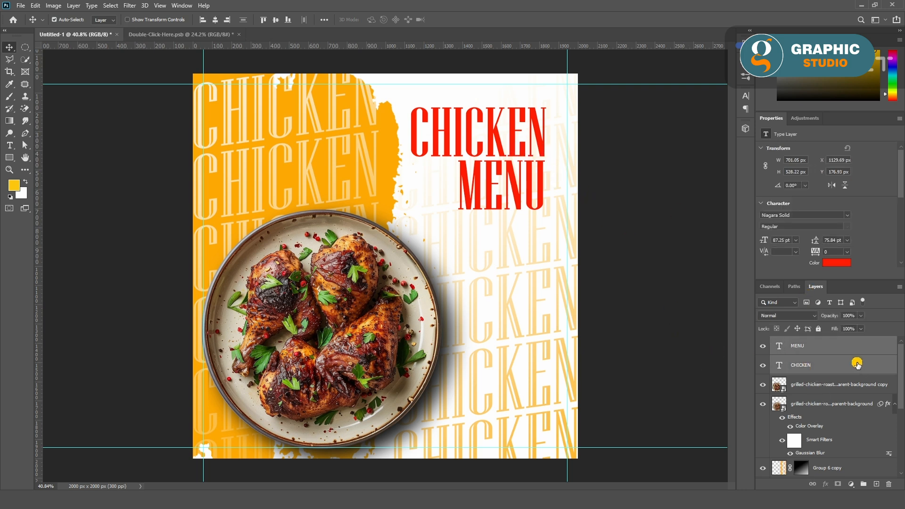
pyautogui.hotkey('ctrl', 'j')
pyautogui.click(831, 390)
pyautogui.keyDown('shift'); pyautogui.click(830, 401); pyautogui.keyUp('shift')
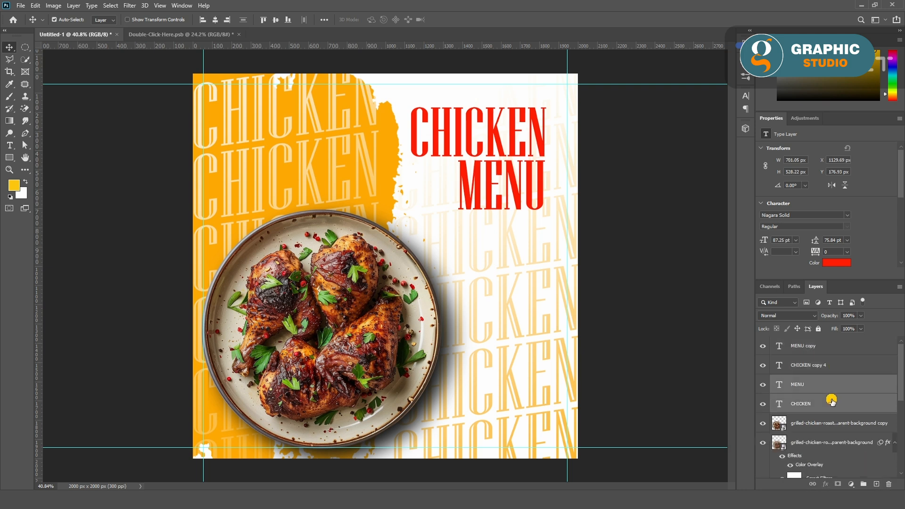
pyautogui.click(836, 263)
pyautogui.click(607, 267)
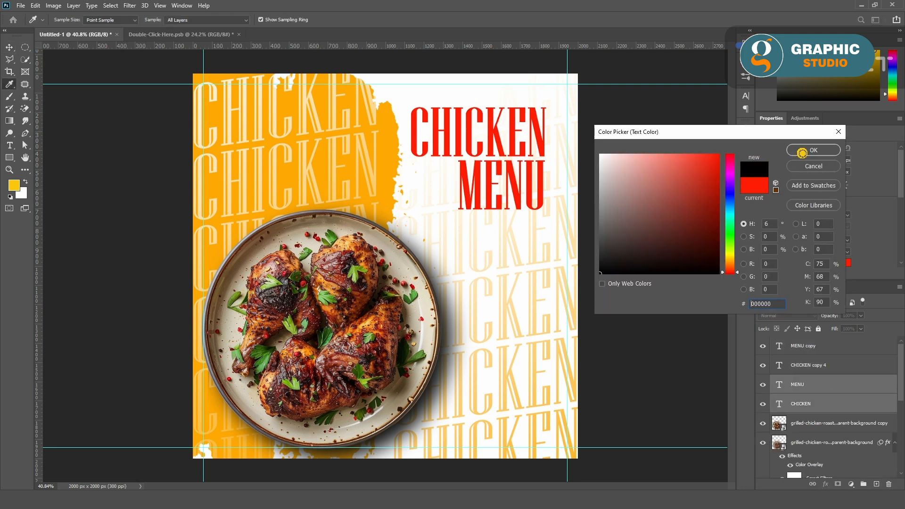
pyautogui.click(807, 150)
# Offset the black headline pair 2 px right and 4 px down as a shadow behind the red text
pyautogui.press('Right')
pyautogui.press('Right')
pyautogui.press('Down')
pyautogui.press('Down')
pyautogui.press('Down')
pyautogui.press('Down')
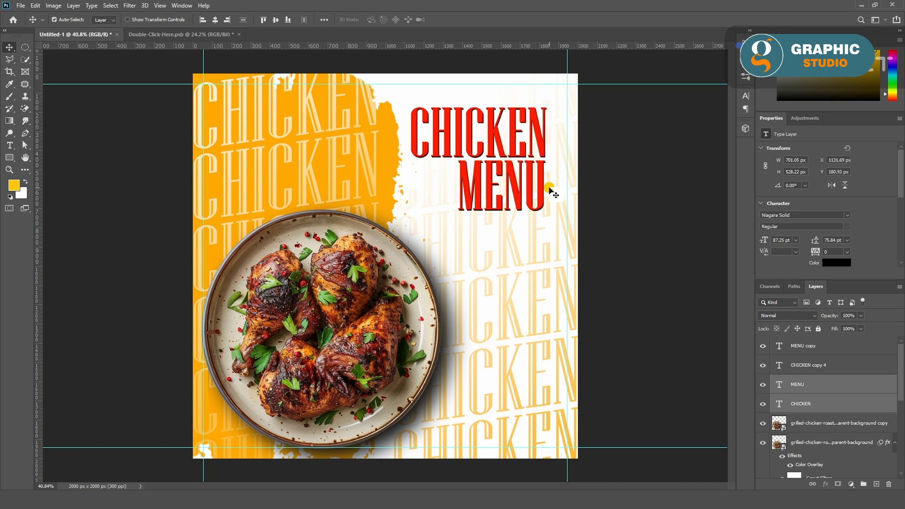
# Copy the blurred leaf cluster from Double-Click-Here.psb into the poster, scale it down and place it over the orange area above the plate
pyautogui.click(597, 219)
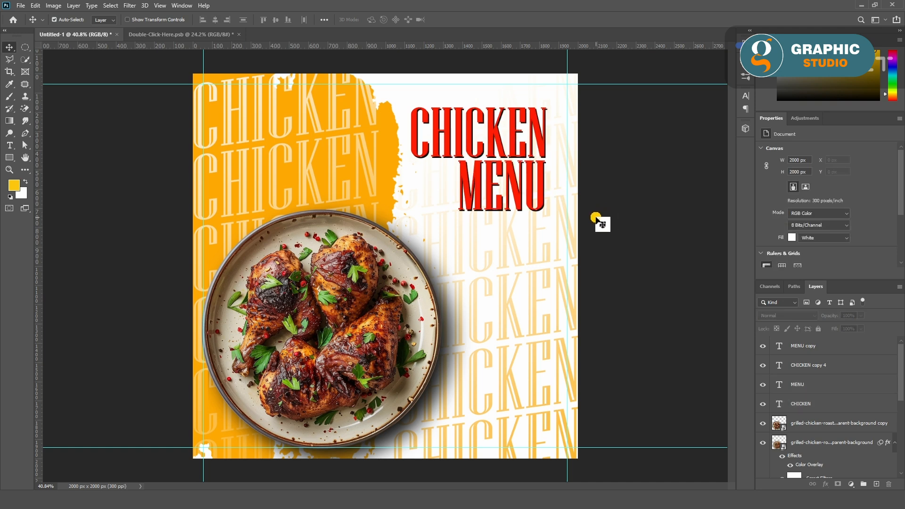
pyautogui.click(178, 35)
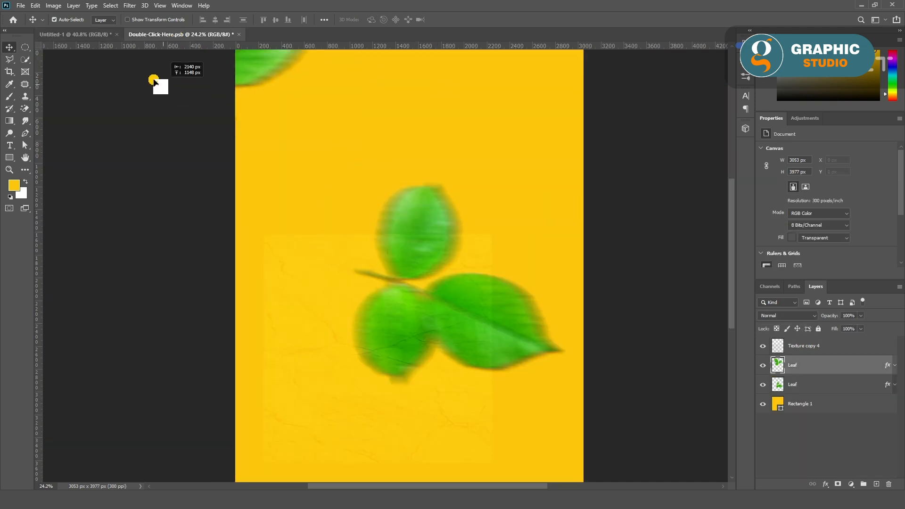
pyautogui.moveTo(86, 37); pyautogui.dragTo(353, 247)
pyautogui.hotkey('ctrl', 't')
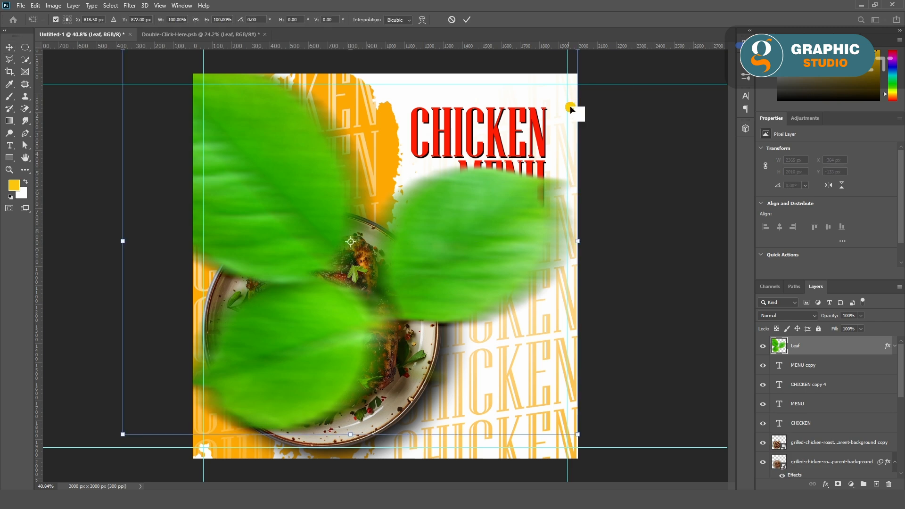
pyautogui.moveTo(577, 244); pyautogui.dragTo(316, 163)
pyautogui.click(465, 20)
# Duplicate the leaf cluster to the poster's lower right edge, rotated about 107° and scaled to about 87%
pyautogui.moveTo(242, 122); pyautogui.dragTo(494, 394)
pyautogui.hotkey('ctrl', 't')
pyautogui.moveTo(617, 331); pyautogui.dragTo(546, 436)
pyautogui.moveTo(545, 396); pyautogui.dragTo(514, 363)
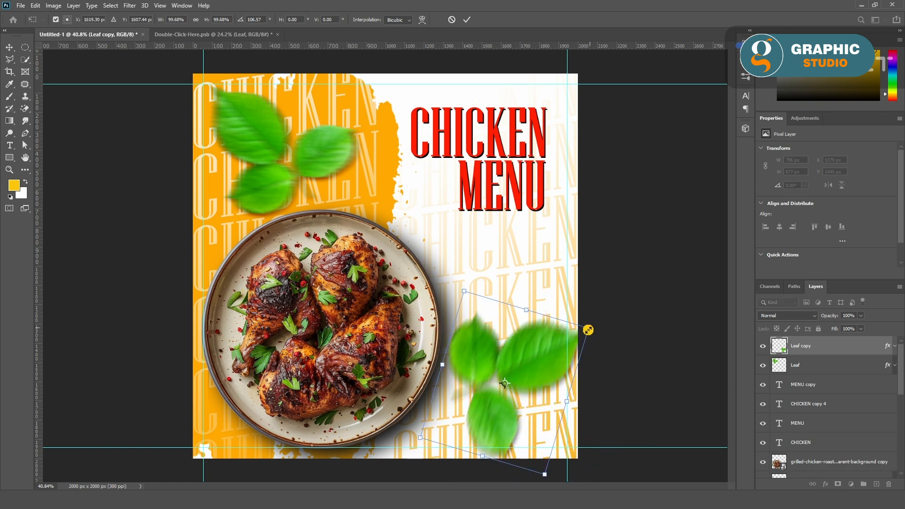
pyautogui.moveTo(588, 328); pyautogui.dragTo(583, 349)
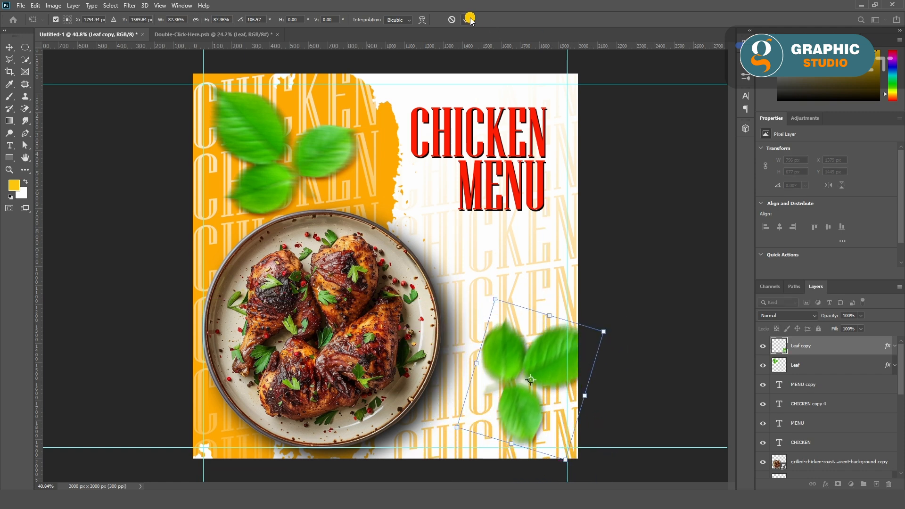
pyautogui.press('Return')
pyautogui.click(620, 283)
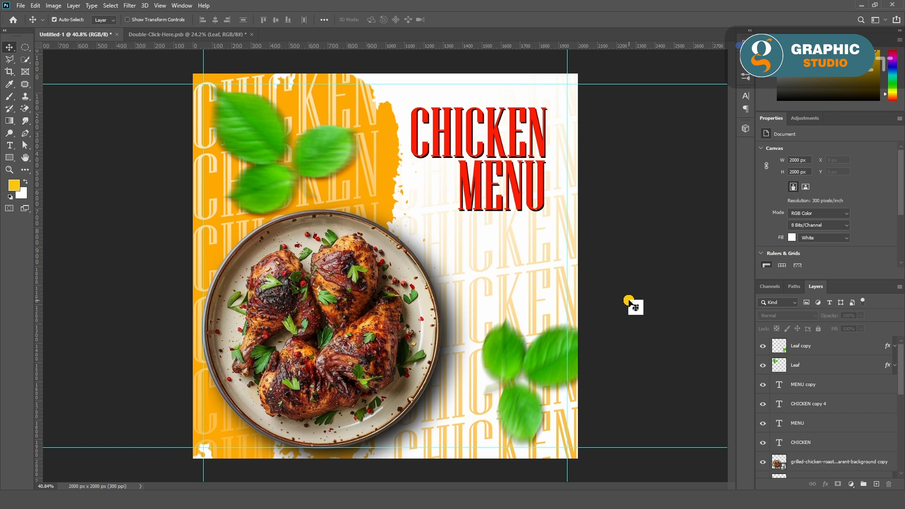
# Copy the Texture copy 4 layer from Double-Click-Here.psb into the poster so that it covers the whole canvas
pyautogui.click(223, 34)
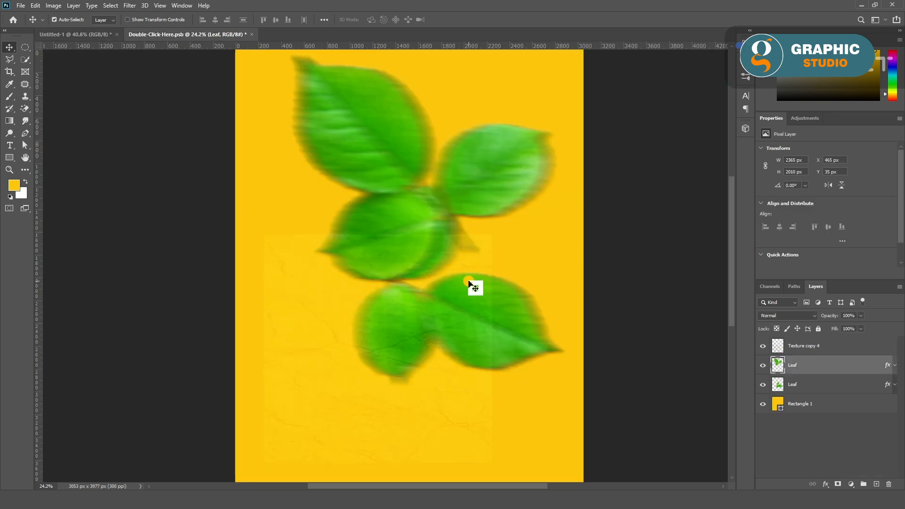
pyautogui.moveTo(471, 285); pyautogui.dragTo(404, 253)
pyautogui.hotkey('ctrl', 't')
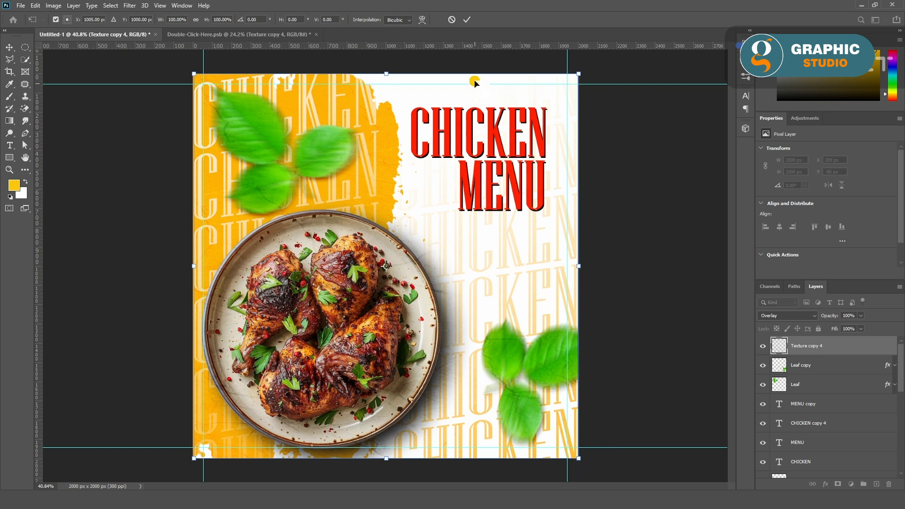
pyautogui.click(467, 19)
# Duplicate the crack texture, doubling the selected stack each time until there are eight overlaid texture layers
pyautogui.hotkey('ctrl', 'j')
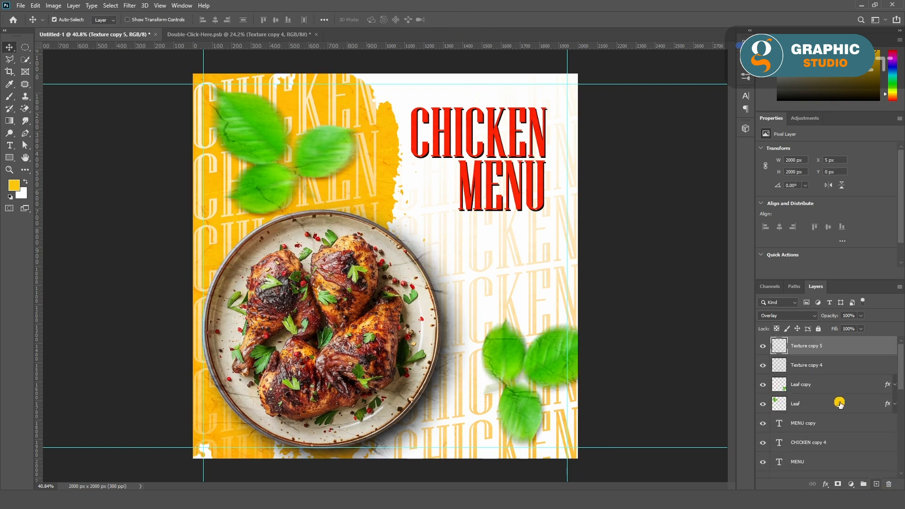
pyautogui.keyDown('shift'); pyautogui.click(847, 364); pyautogui.keyUp('shift')
pyautogui.hotkey('ctrl', 'j')
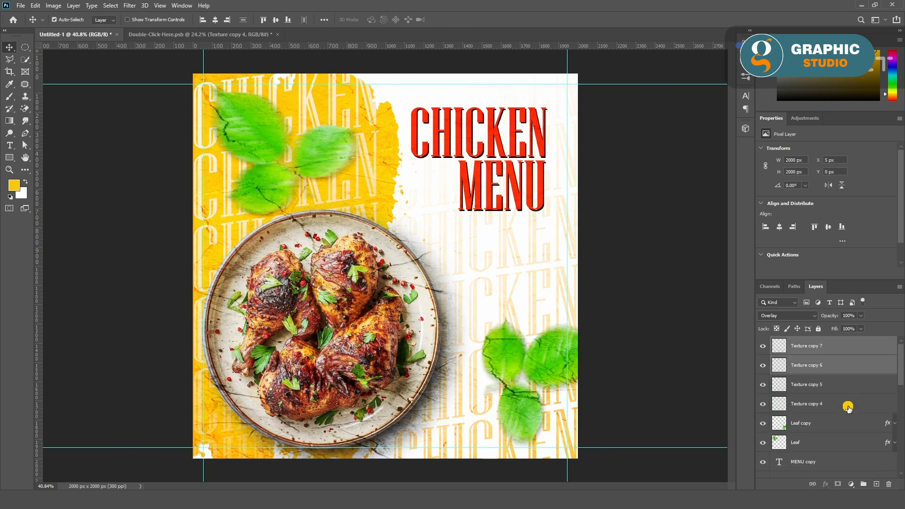
pyautogui.keyDown('shift'); pyautogui.click(850, 399); pyautogui.keyUp('shift')
pyautogui.hotkey('ctrl', 'j')
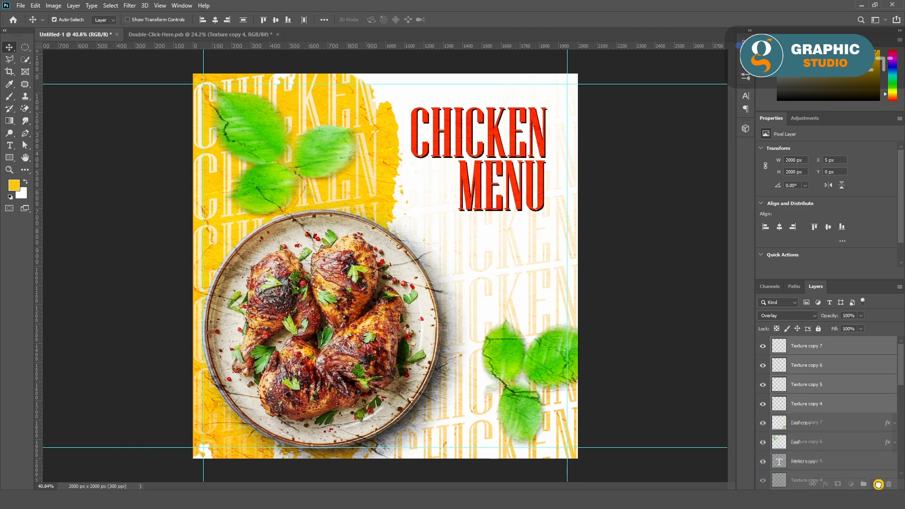
# Group all the texture layers and place the group directly above the orange brush stroke layer, beneath the CHICKEN background text
pyautogui.scroll(-5, 818, 389)
pyautogui.click(837, 382)
pyautogui.scroll(5, 836, 375)
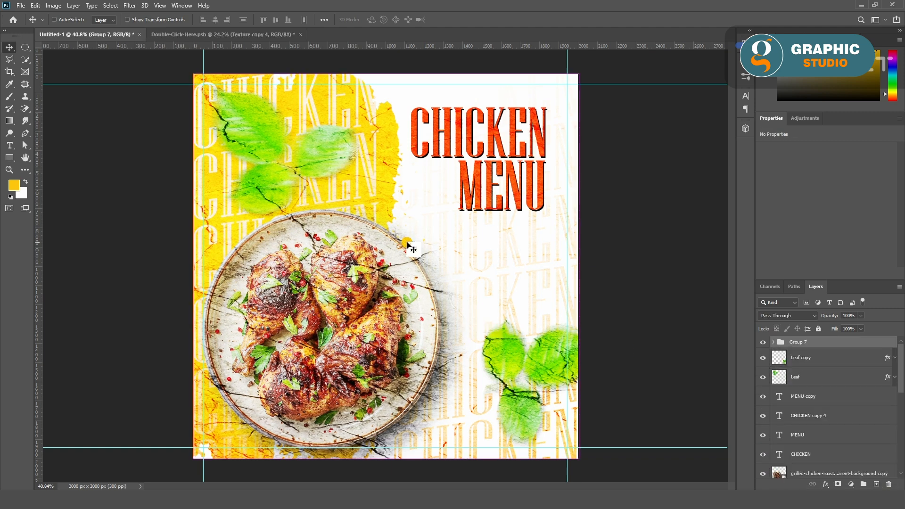
pyautogui.hotkey('ctrl', ']')
pyautogui.hotkey('ctrl', ']')
pyautogui.hotkey('ctrl', ']')
pyautogui.hotkey('ctrl', ']')
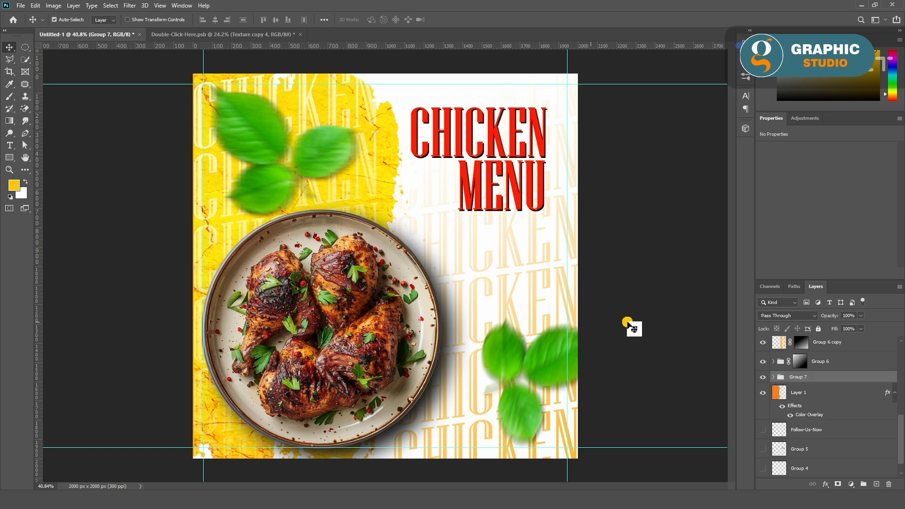
# Try a lower fill on the crack texture group
pyautogui.click(851, 327)
pyautogui.scroll(-2, 850, 327)
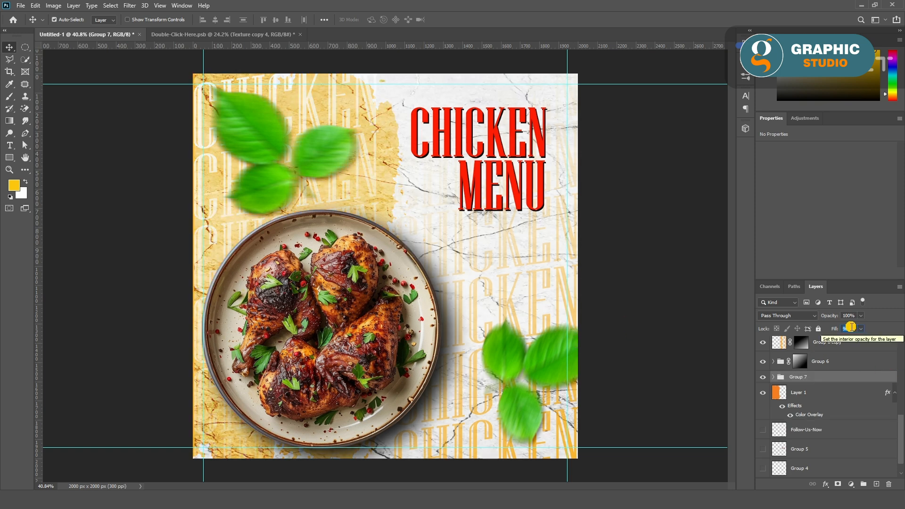
pyautogui.scroll(2, 850, 327)
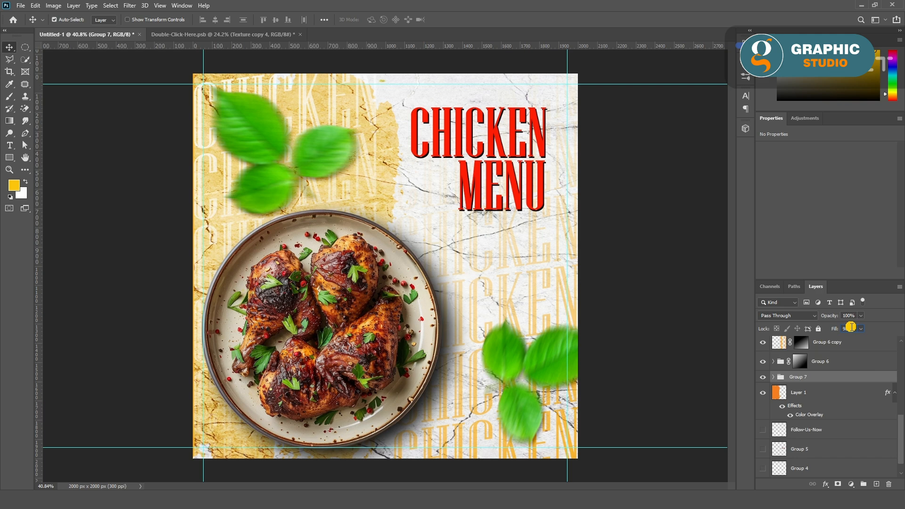
pyautogui.click(664, 342)
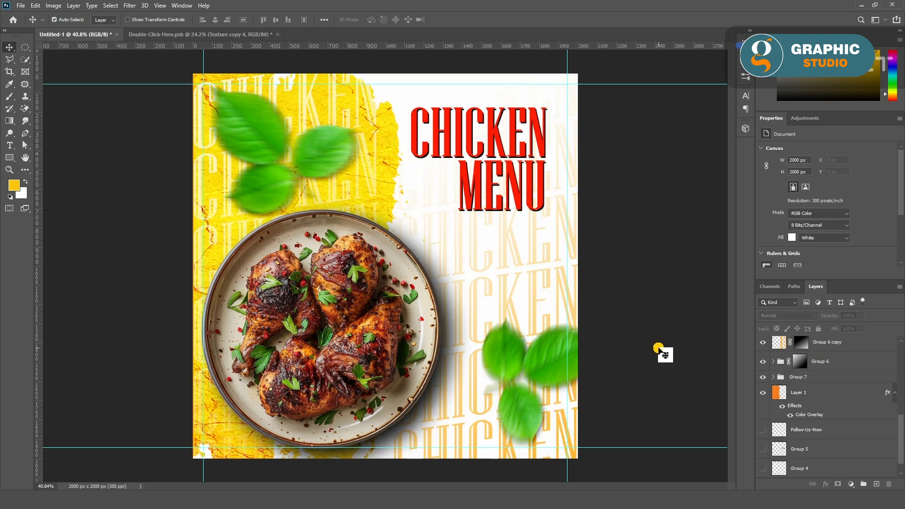
# Show the brand logo layer Group 4 and bring it, Group 5 and Follow-Us-Now to the top of the layer stack
pyautogui.scroll(-1, 778, 424)
pyautogui.click(762, 452)
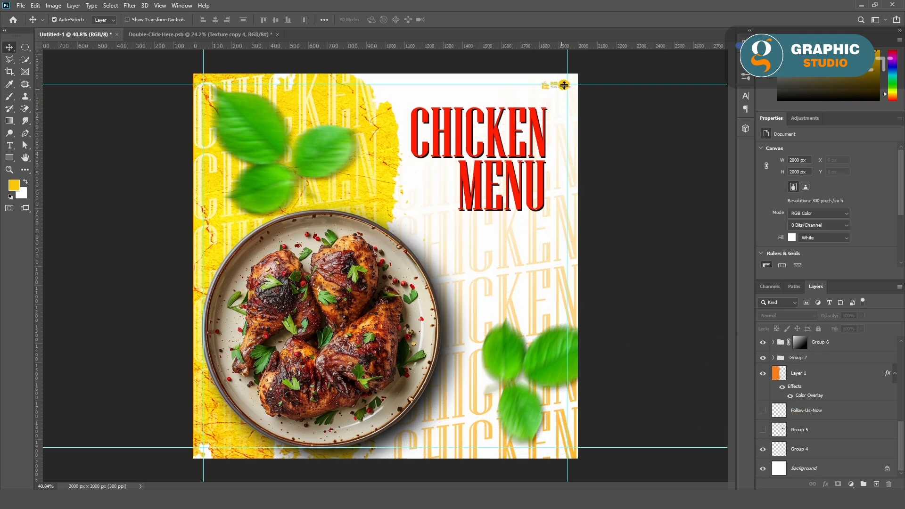
pyautogui.scroll(5, 537, 92)
pyautogui.click(810, 447)
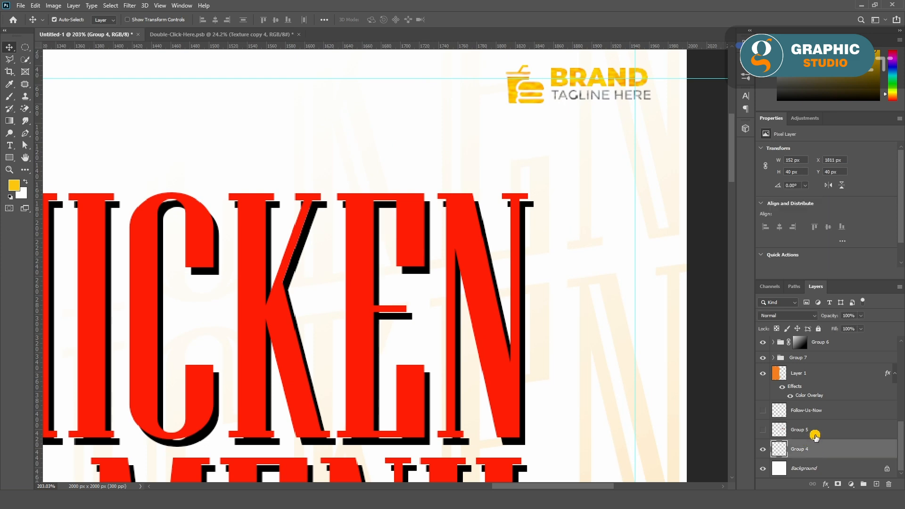
pyautogui.keyDown('shift'); pyautogui.click(818, 409); pyautogui.keyUp('shift')
pyautogui.hotkey('ctrl', 'shift', ']')
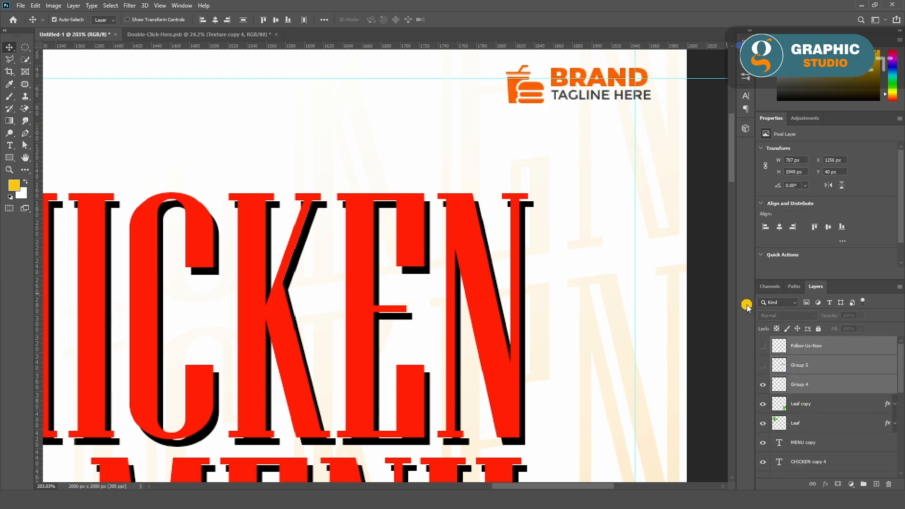
# Move the brand logo inside the margins, against the upper and right guides of the poster
pyautogui.click(835, 384)
pyautogui.moveTo(553, 88); pyautogui.dragTo(533, 106)
pyautogui.scroll(-7, 568, 155)
pyautogui.click(629, 213)
pyautogui.scroll(-1, 494, 255)
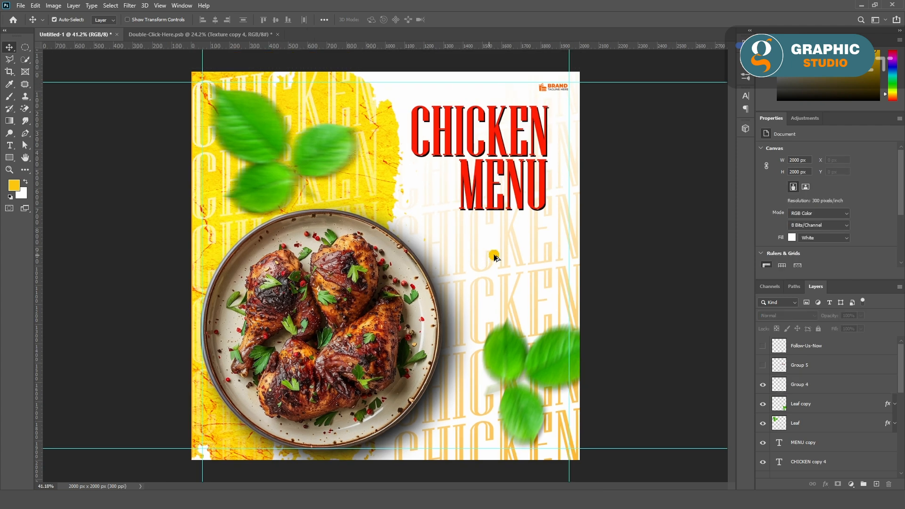
# Show the home delivery and 75% discount banner in Group 5, enlarge it to about 655 x 158 px and place it under MENU
pyautogui.click(808, 365)
pyautogui.click(763, 365)
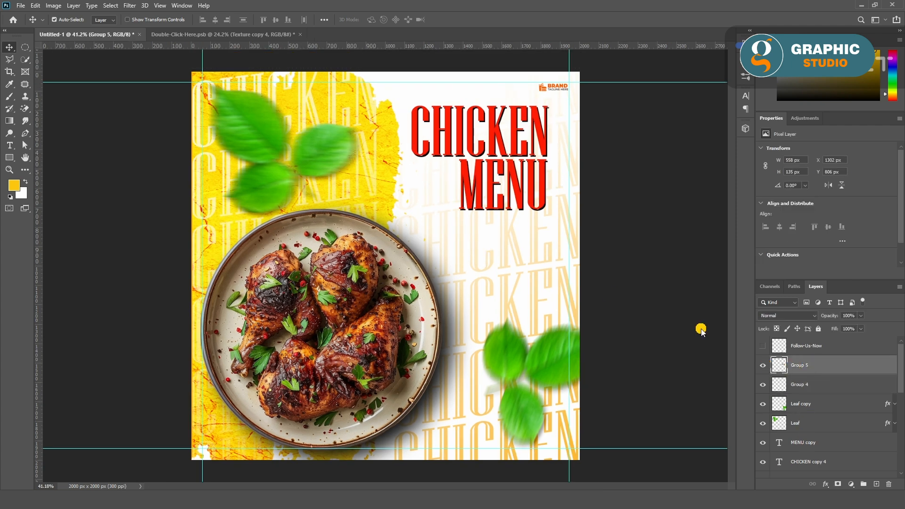
pyautogui.hotkey('ctrl', 't')
pyautogui.moveTo(553, 255); pyautogui.dragTo(532, 236)
pyautogui.click(467, 20)
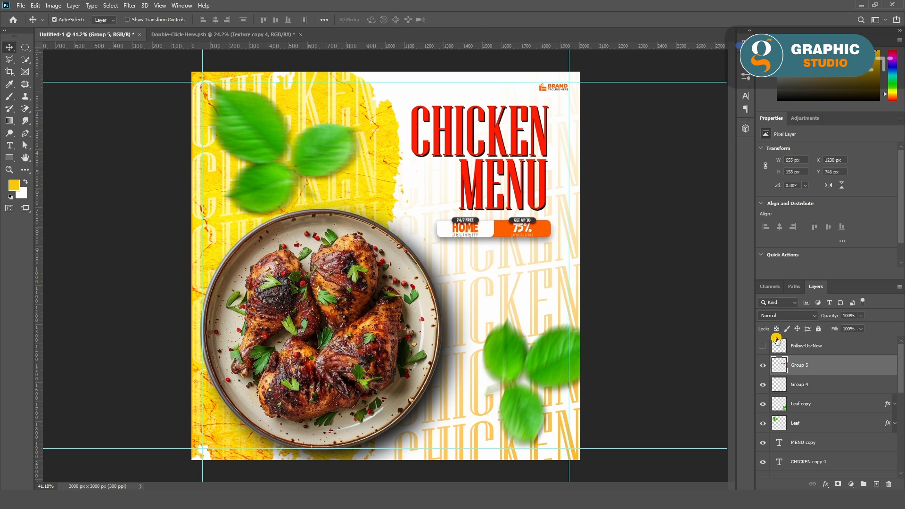
# Show the Follow-Us-Now layer and position its social icons just above the lower guide, beside the plate's lower right edge
pyautogui.click(762, 347)
pyautogui.moveTo(806, 345); pyautogui.dragTo(651, 362)
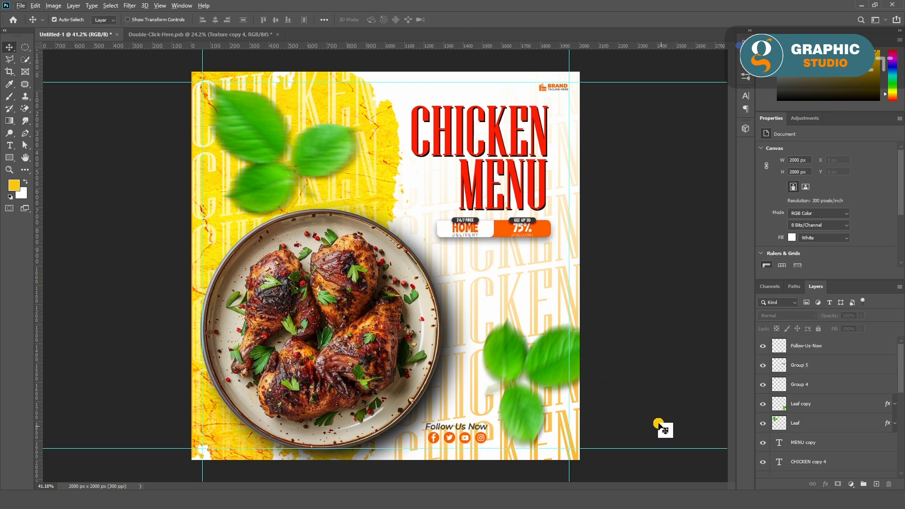